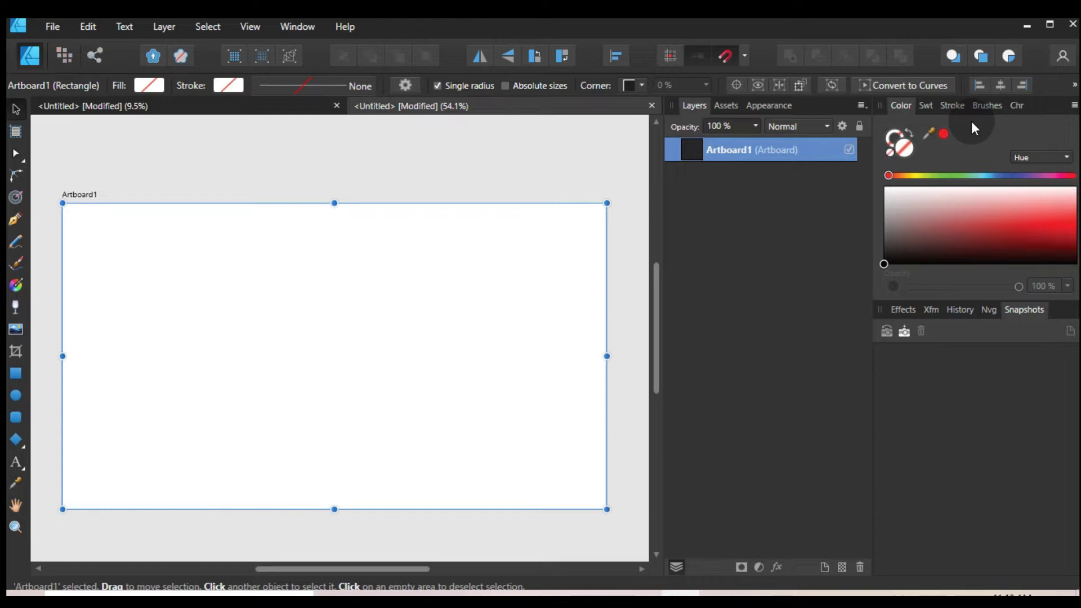
# Step: Add the artistic text 'DELITTLERA' on the artboard
pyautogui.click(374, 314)
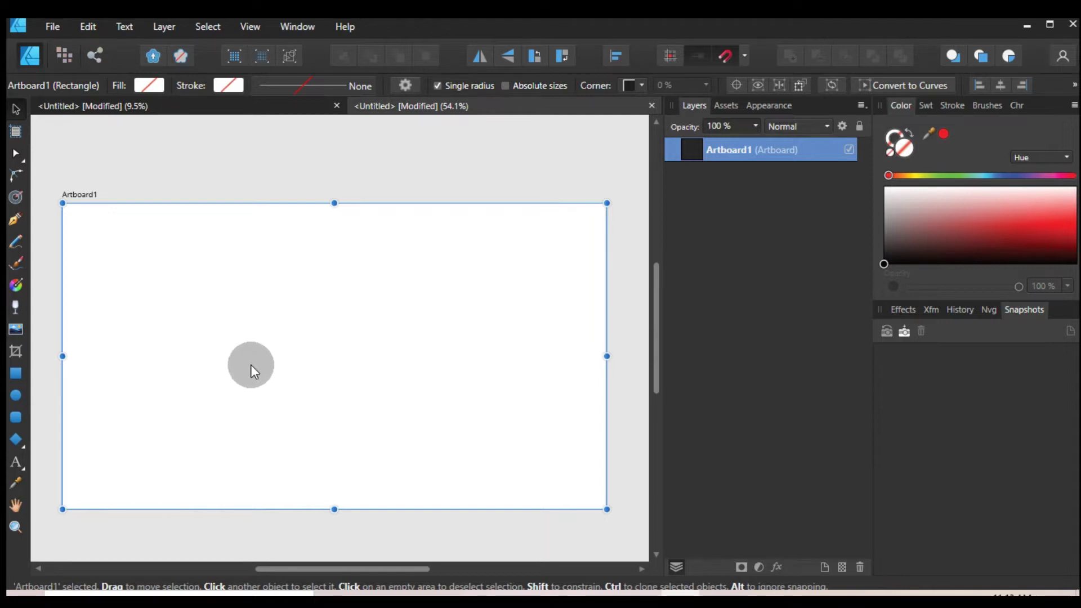
pyautogui.click(15, 462)
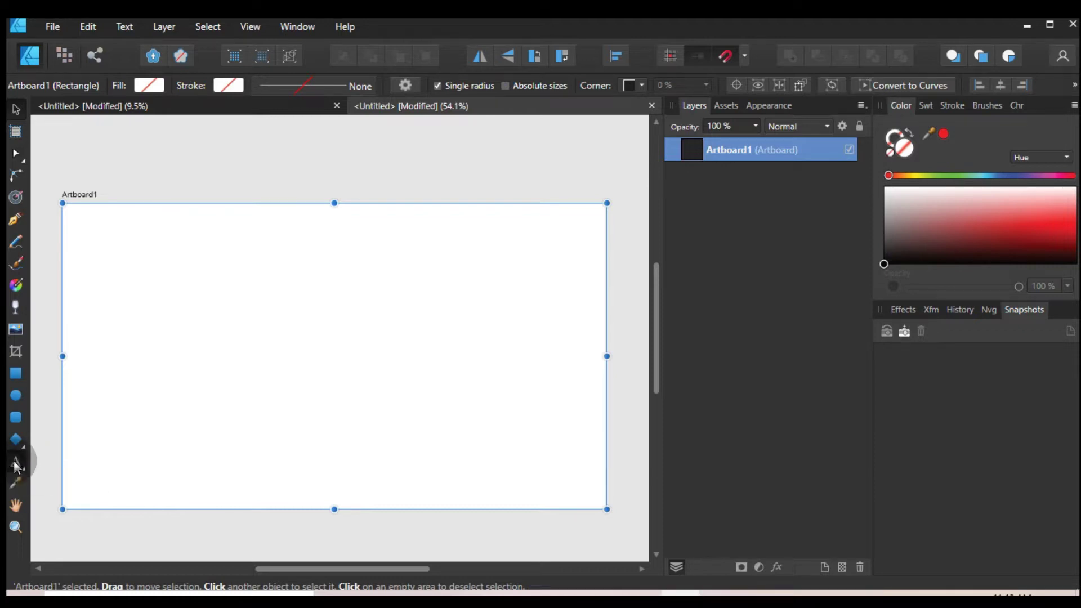
pyautogui.click(165, 342)
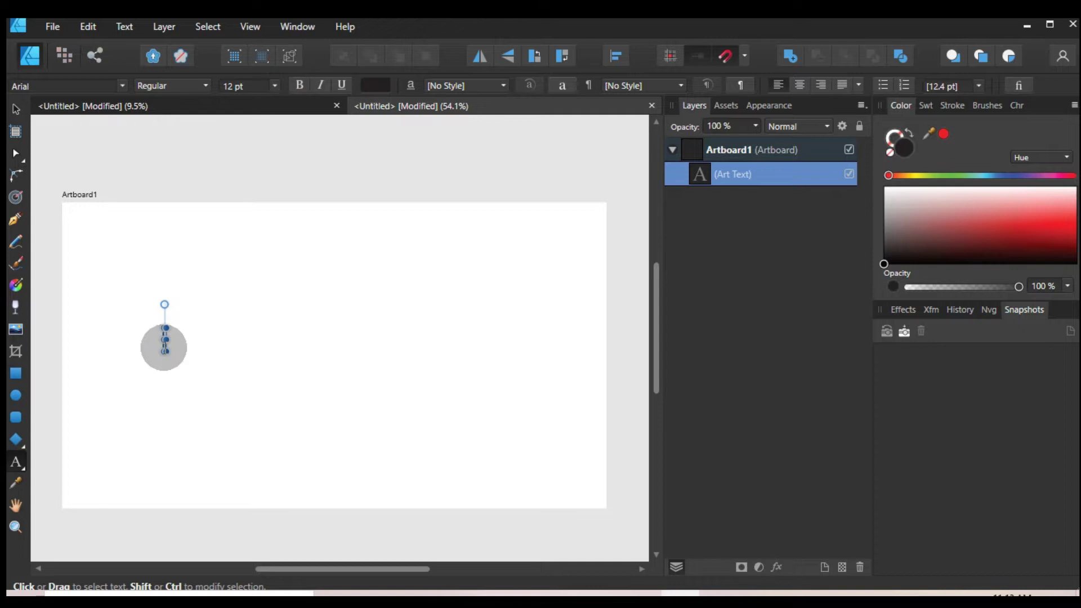
pyautogui.write('DELITTL')
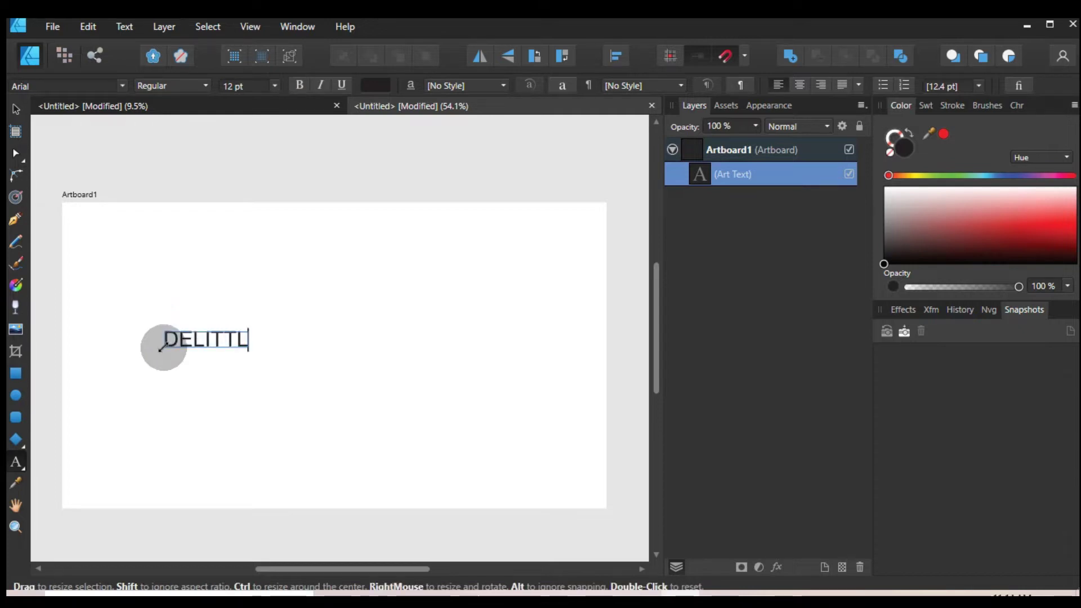
pyautogui.write('ERA')
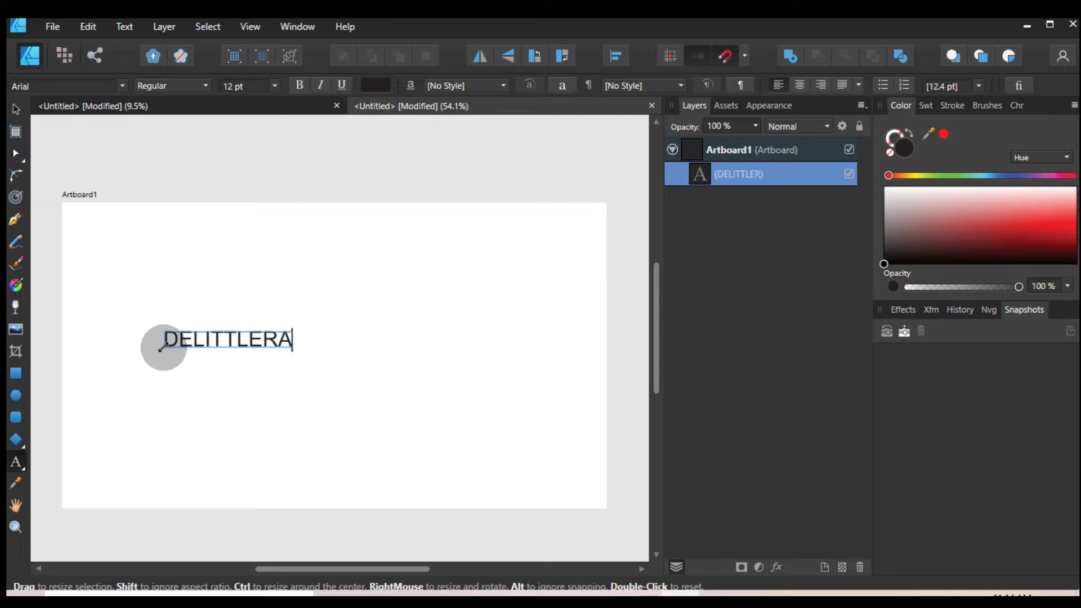
pyautogui.press('Escape')
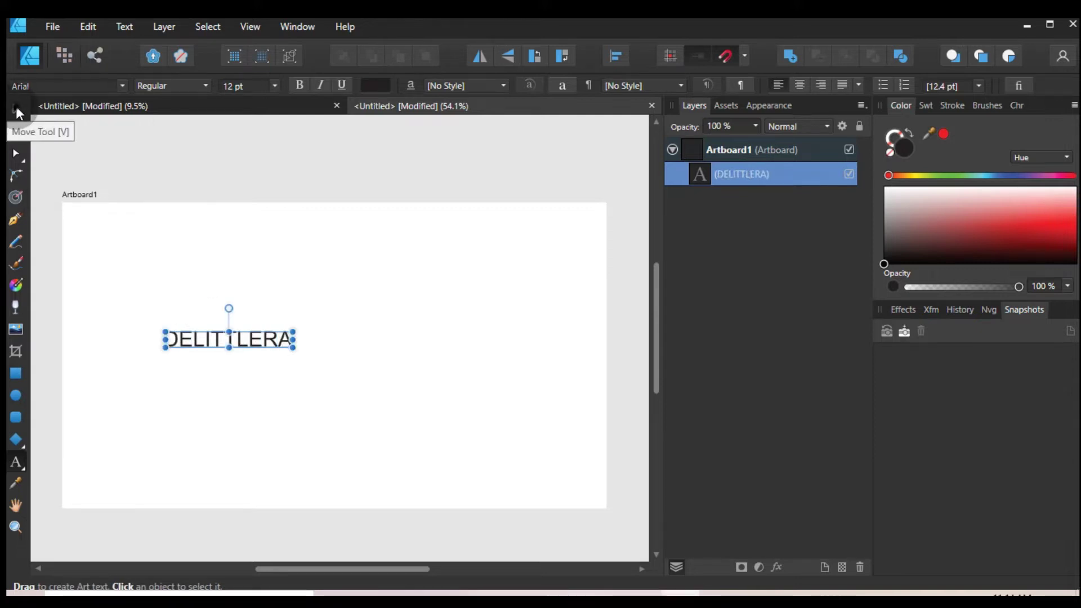
# Step: Enlarge the DELITTLERA text to about 36.8 pt and centre it on the artboard
pyautogui.click(15, 109)
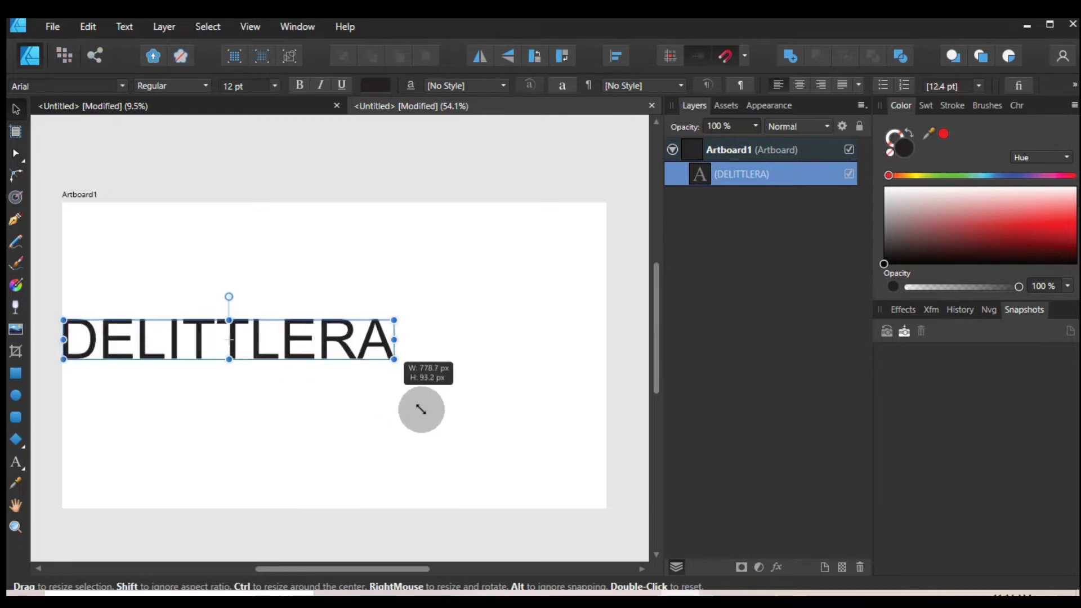
pyautogui.moveTo(295, 351); pyautogui.dragTo(424, 410)
pyautogui.moveTo(398, 360); pyautogui.dragTo(523, 376)
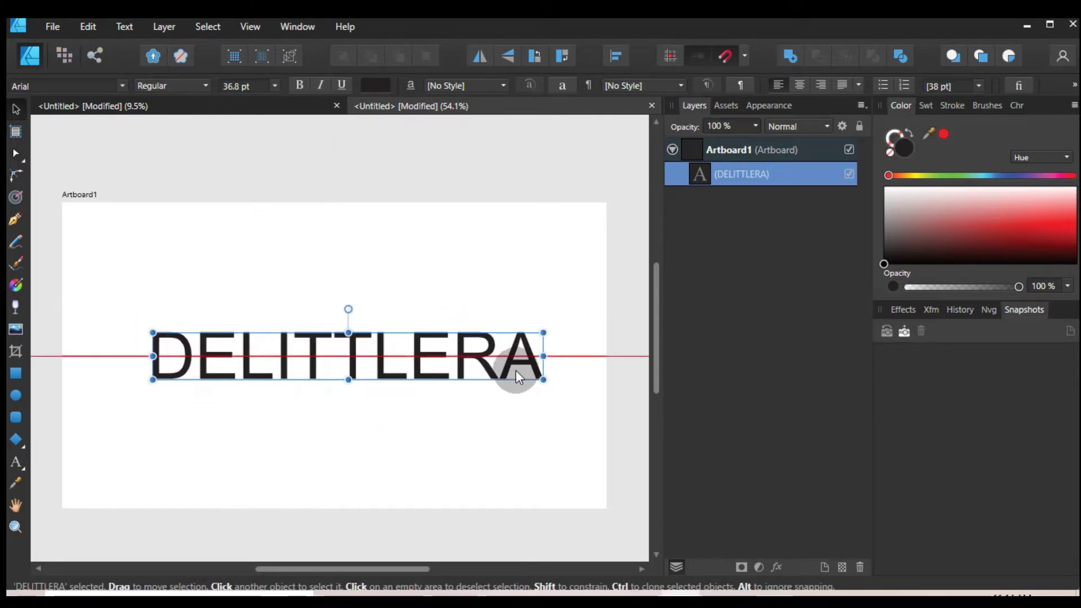
pyautogui.moveTo(523, 375); pyautogui.dragTo(501, 375)
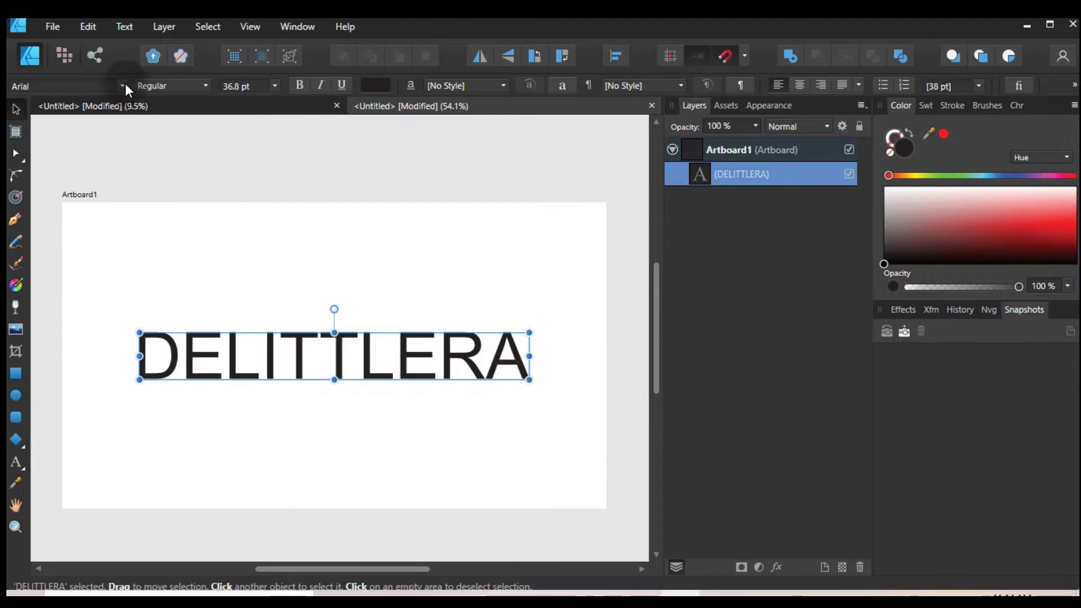
# Step: Switch DELITTLERA to the Impact font and enlarge it to about 53 pt
pyautogui.click(123, 85)
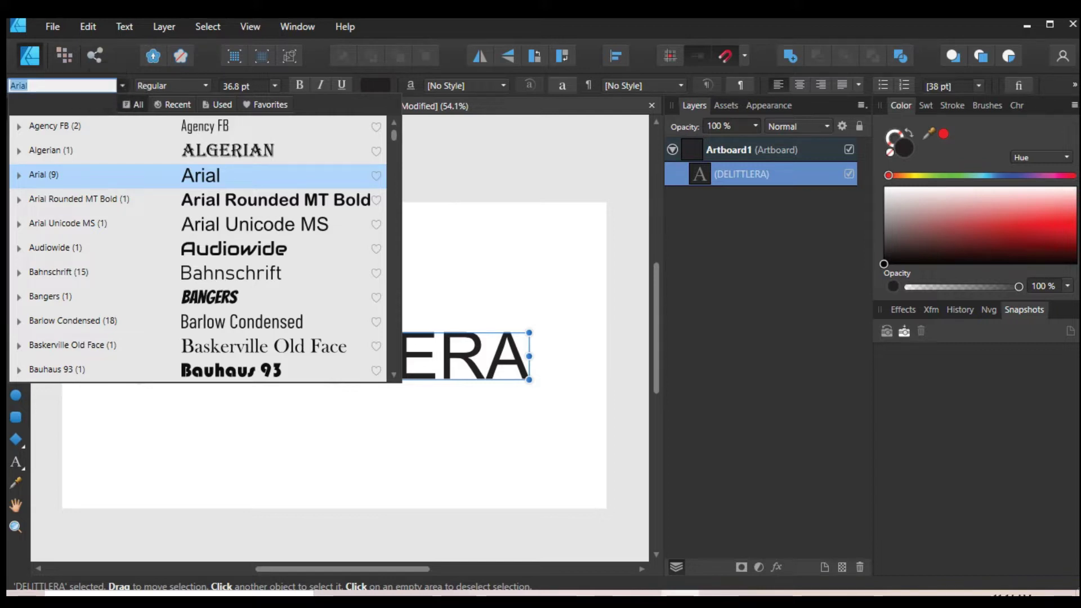
pyautogui.write('im')
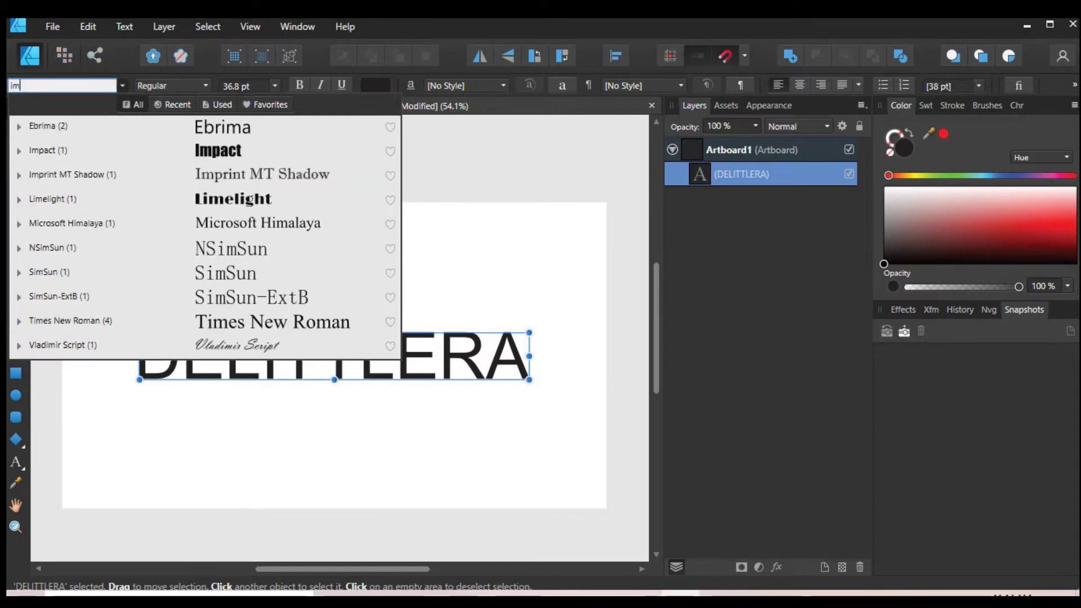
pyautogui.click(209, 155)
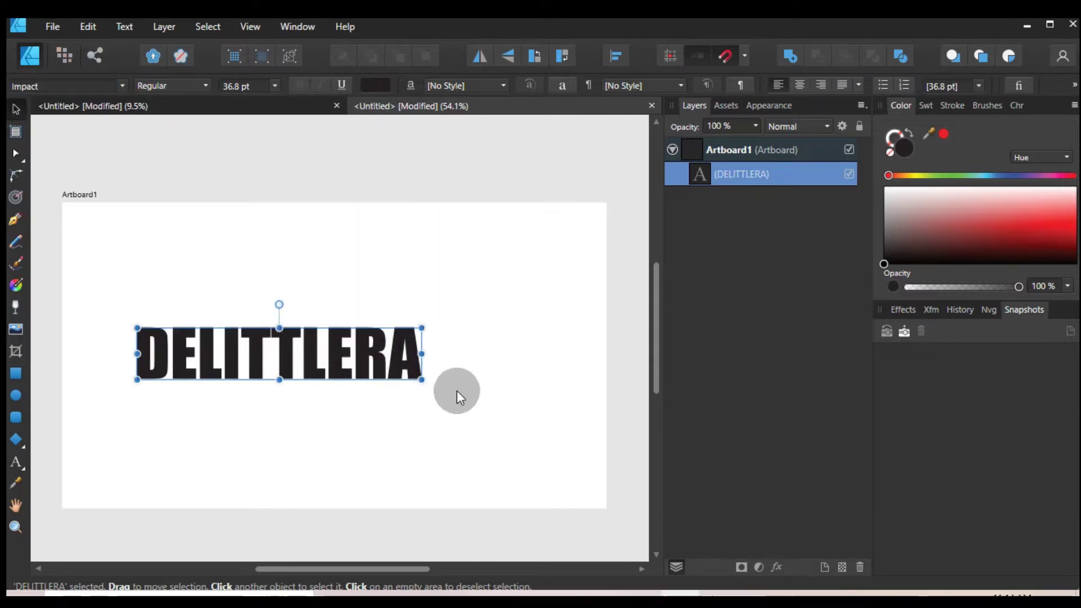
pyautogui.moveTo(424, 379)
pyautogui.mouseDown()
pyautogui.moveTo(481, 391)
pyautogui.moveTo(501, 358)
pyautogui.mouseUp()
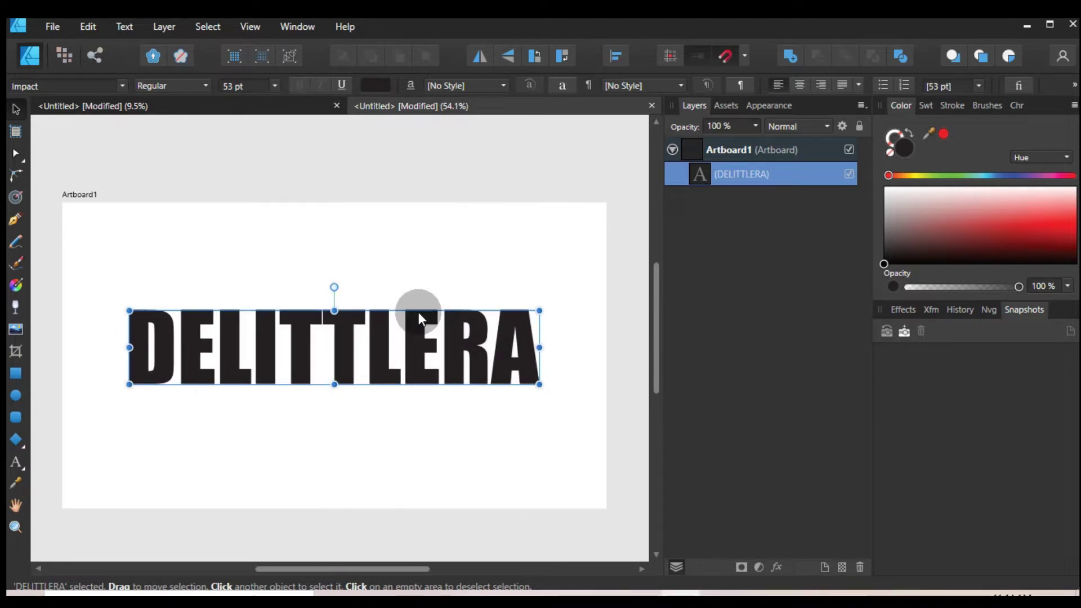
# Step: Convert the DELITTLERA text to curves and ungroup it into ten letter shapes
pyautogui.rightClick(406, 353)
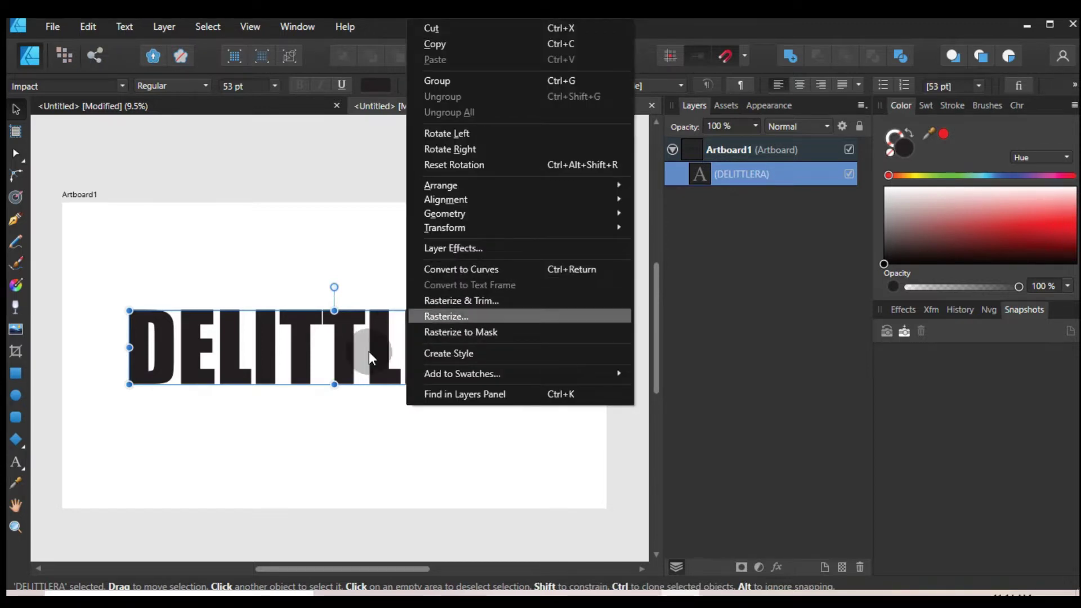
pyautogui.rightClick(325, 410)
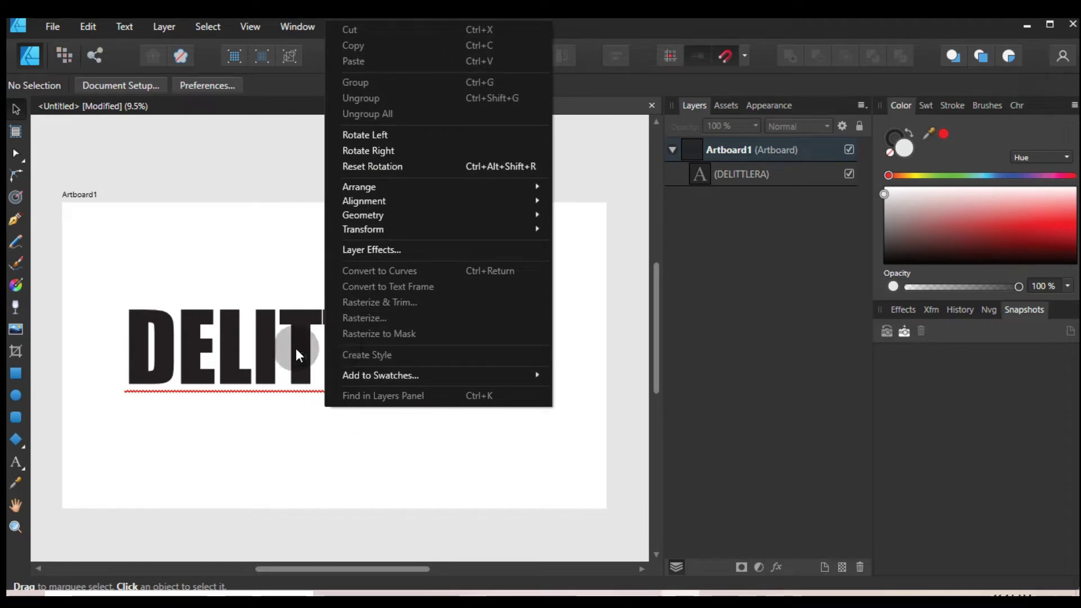
pyautogui.rightClick(194, 393)
pyautogui.rightClick(483, 345)
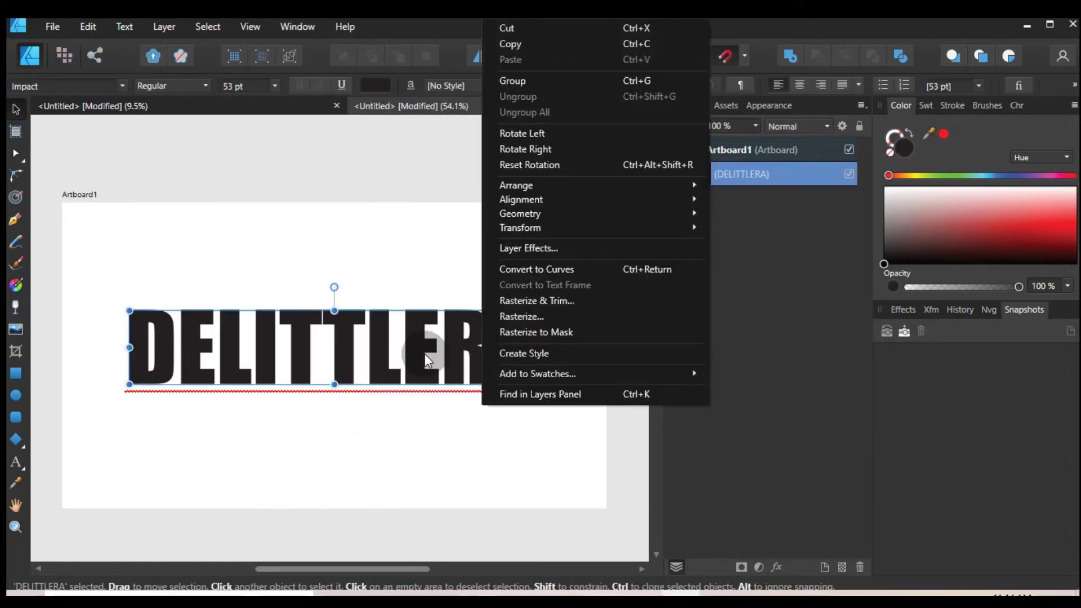
pyautogui.click(367, 457)
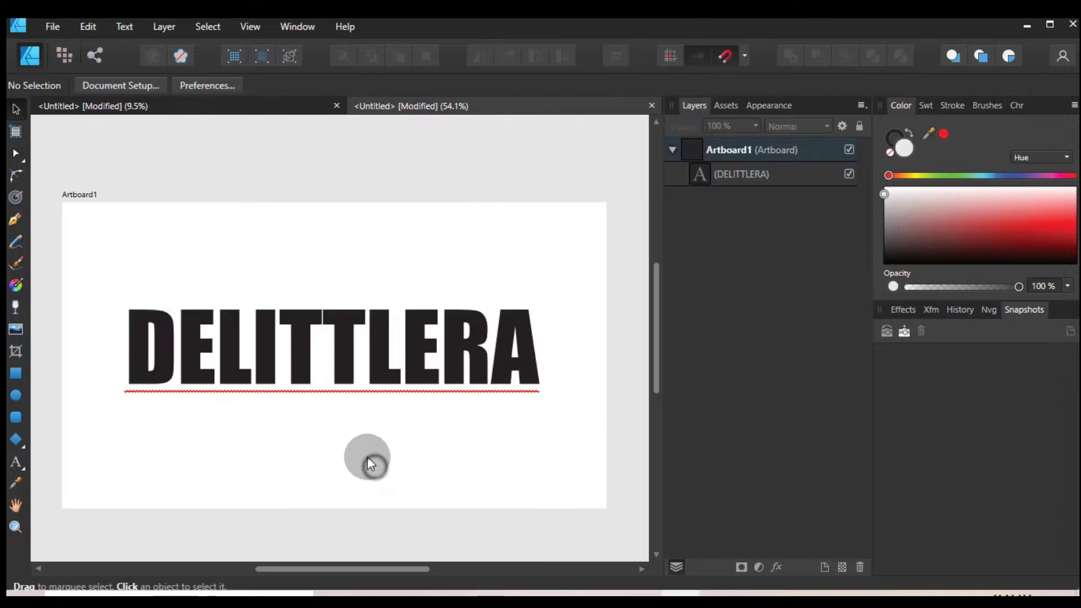
pyautogui.rightClick(403, 347)
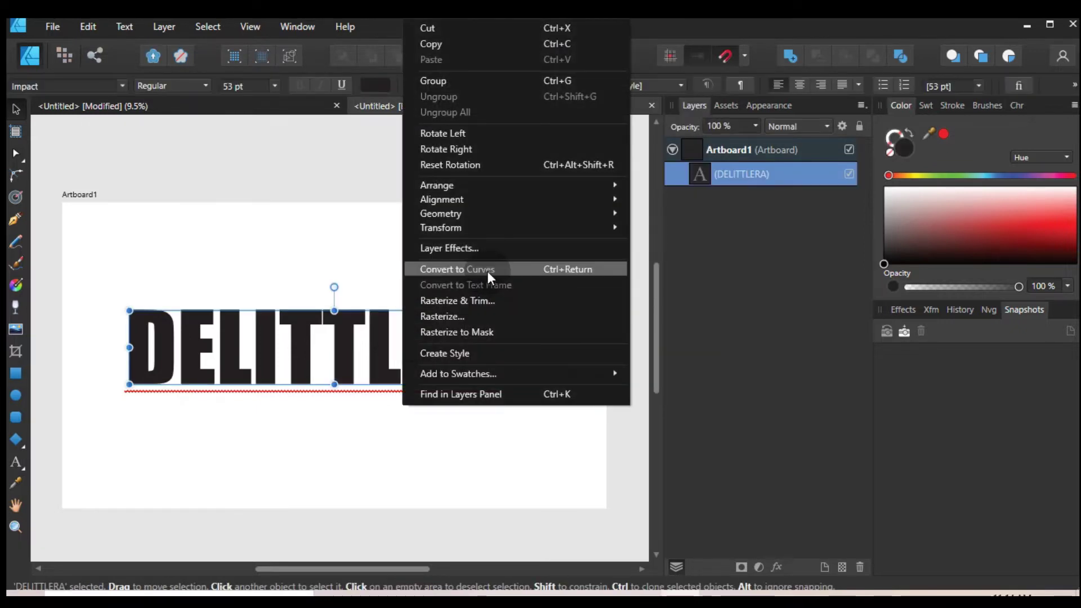
pyautogui.click(488, 271)
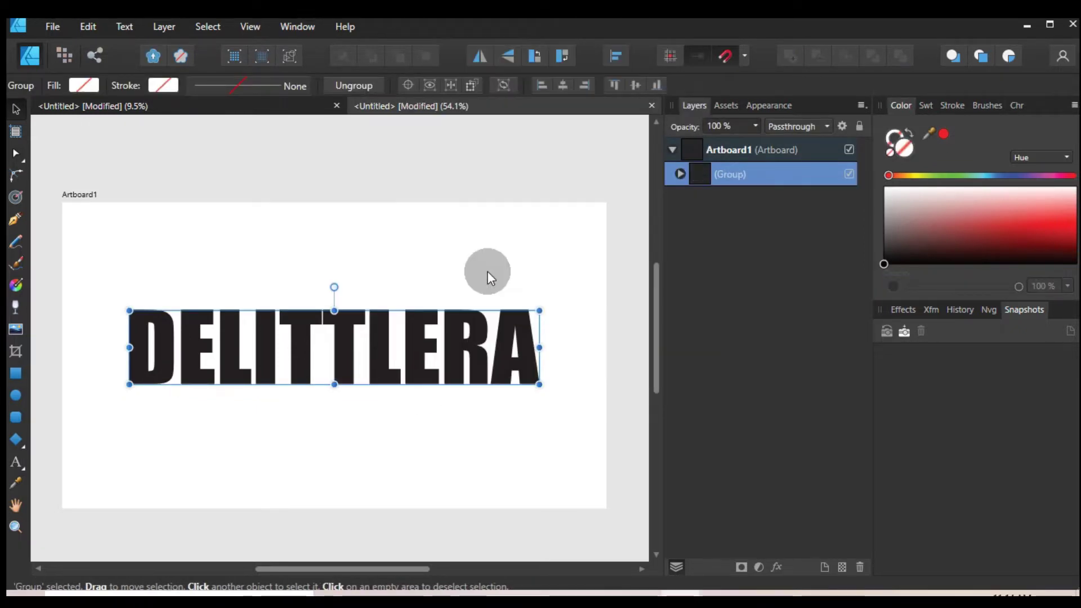
pyautogui.rightClick(441, 332)
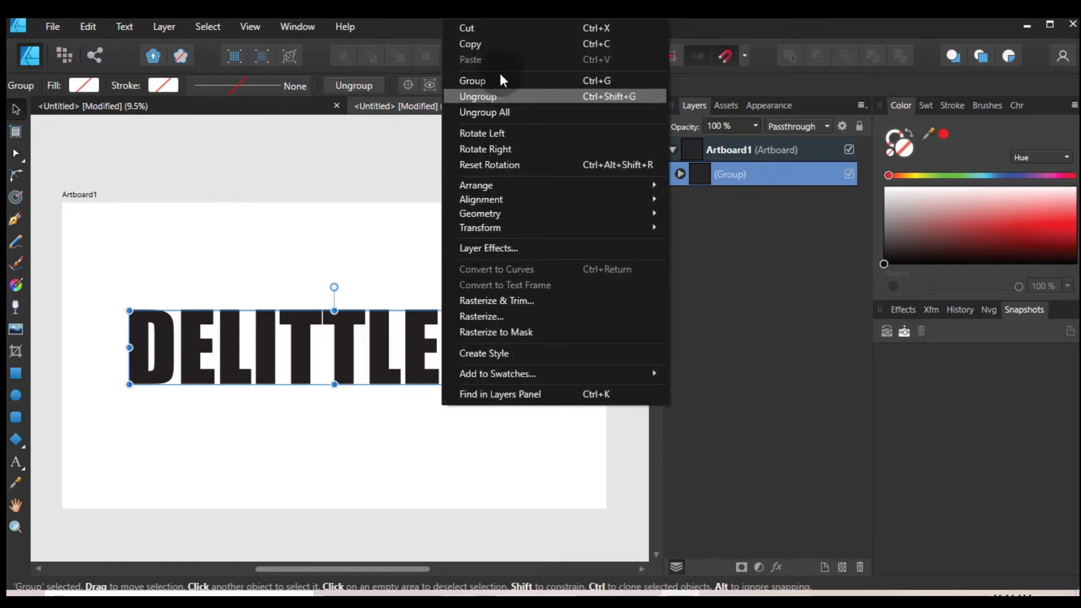
pyautogui.click(478, 113)
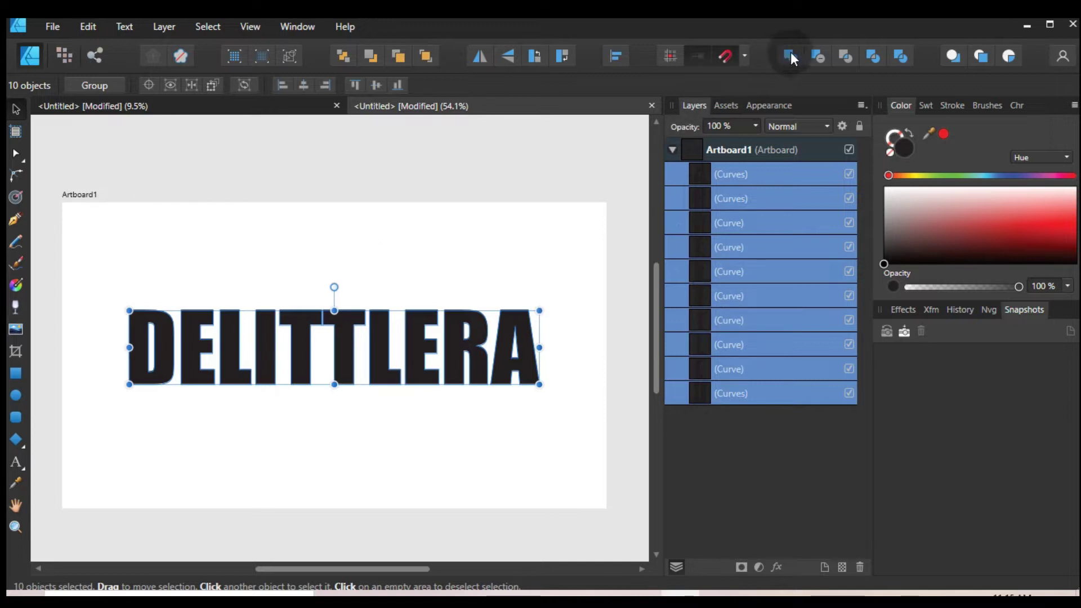
# Step: Marquee-select the ten letter shapes and merge them with Boolean Add
pyautogui.click(387, 236)
pyautogui.moveTo(63, 281); pyautogui.dragTo(695, 499)
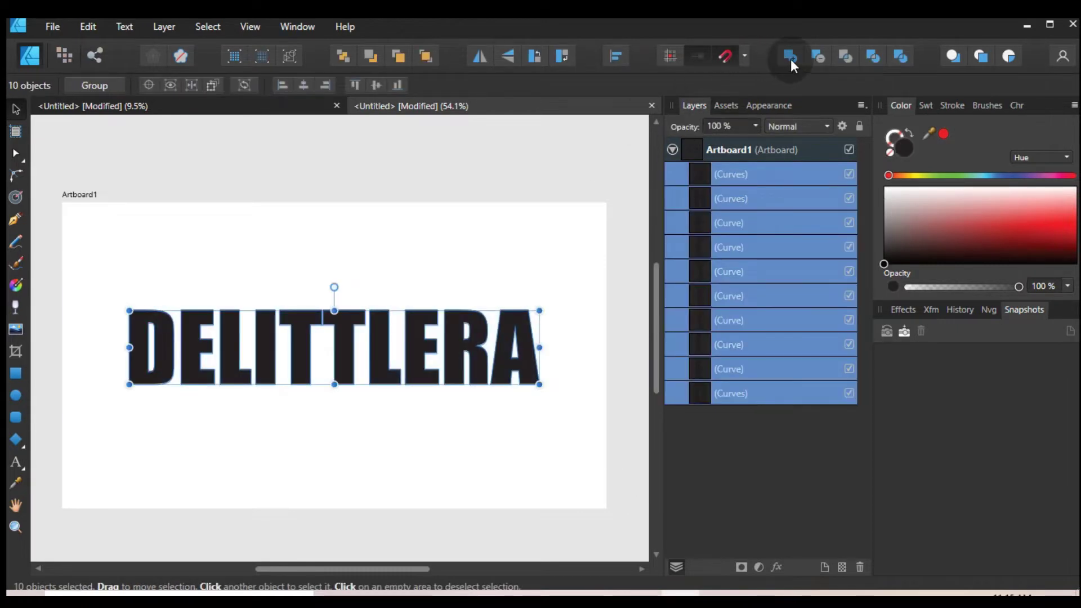
pyautogui.click(791, 56)
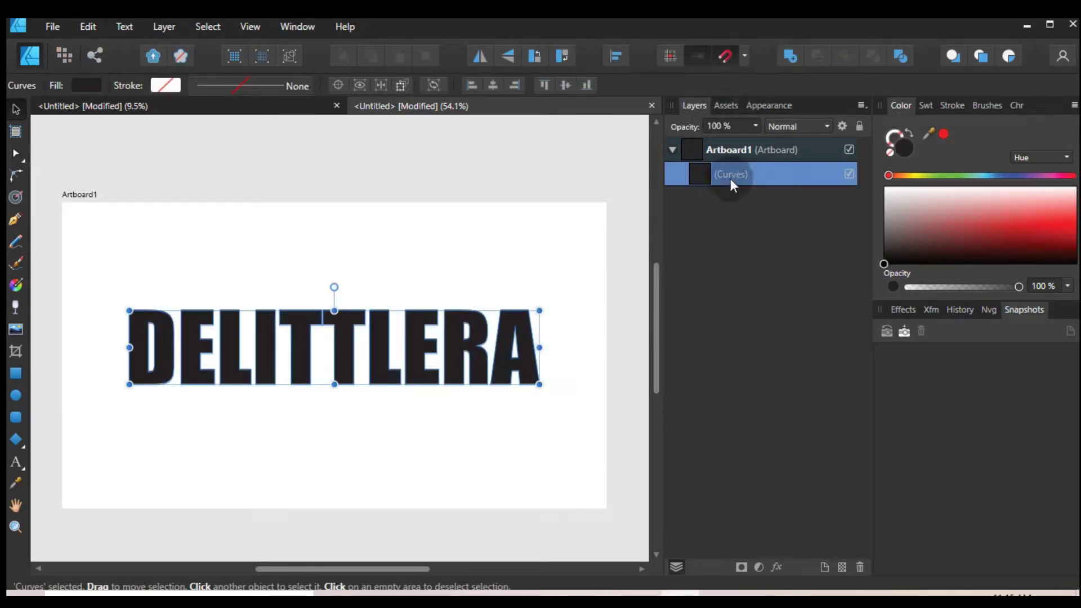
# Step: Duplicate the merged DELITTLERA curve with Ctrl+J
pyautogui.click(394, 276)
pyautogui.click(388, 357)
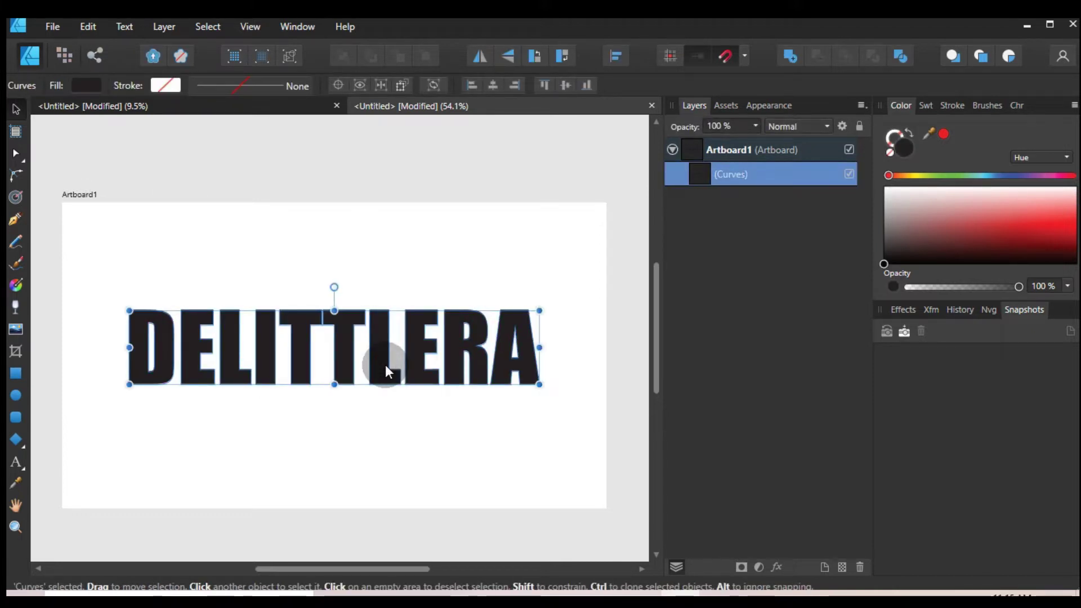
pyautogui.hotkey('ctrl', 'j')
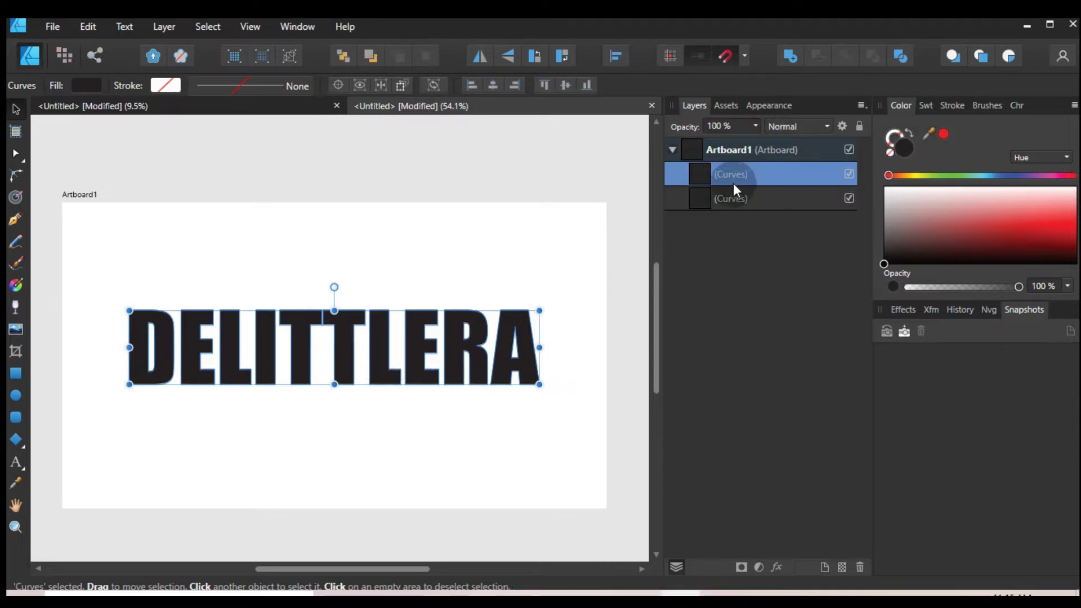
pyautogui.click(444, 280)
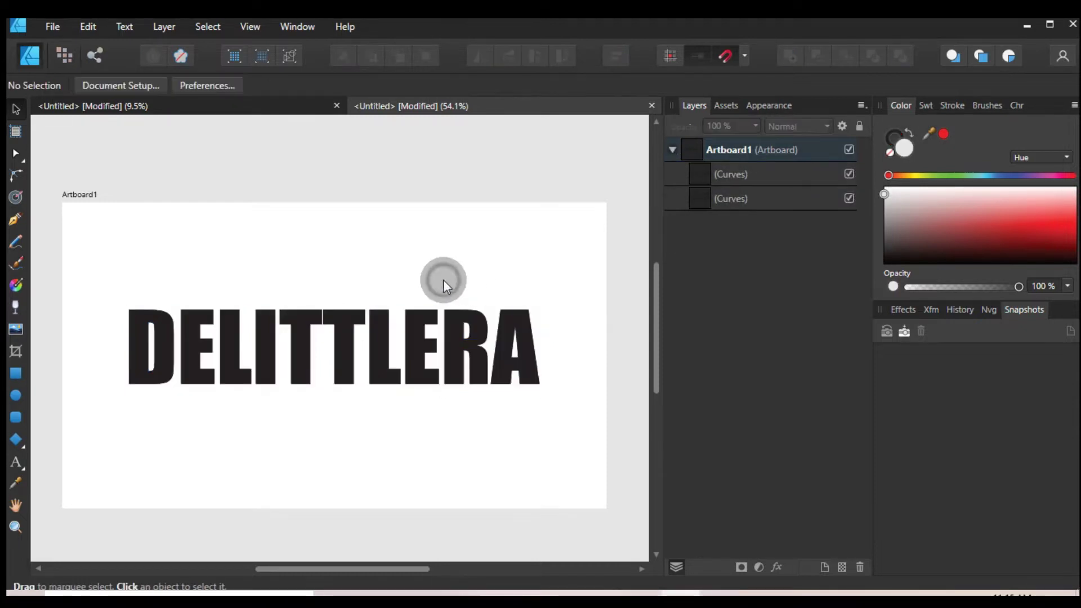
# Step: Draw a rectangle and place it slightly tilted across the top half of the lettering
pyautogui.click(16, 373)
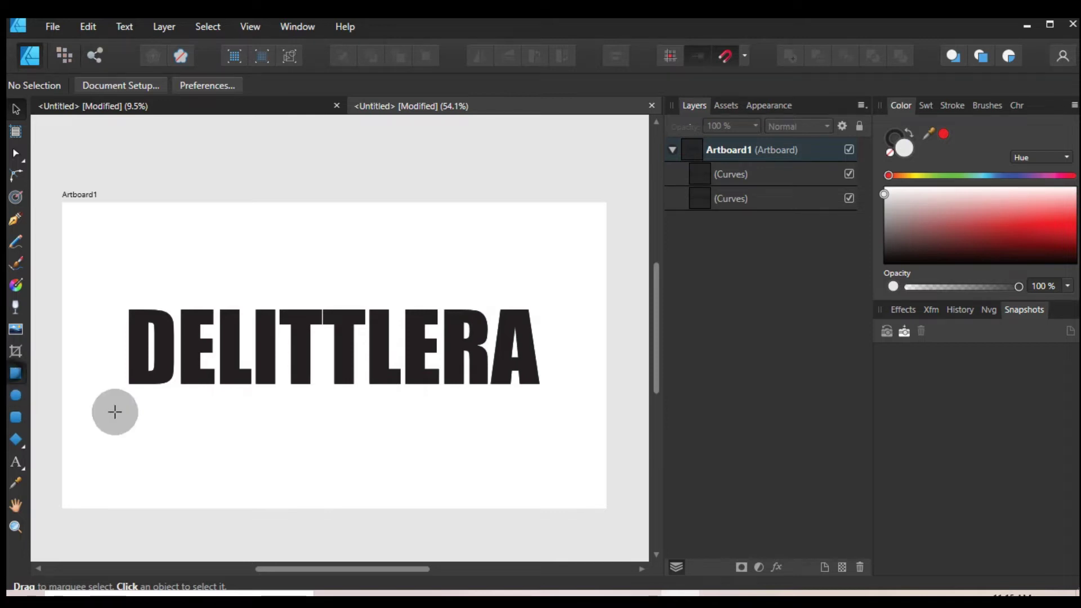
pyautogui.moveTo(88, 404)
pyautogui.mouseDown()
pyautogui.moveTo(290, 444)
pyautogui.moveTo(567, 465)
pyautogui.mouseUp()
pyautogui.click(16, 109)
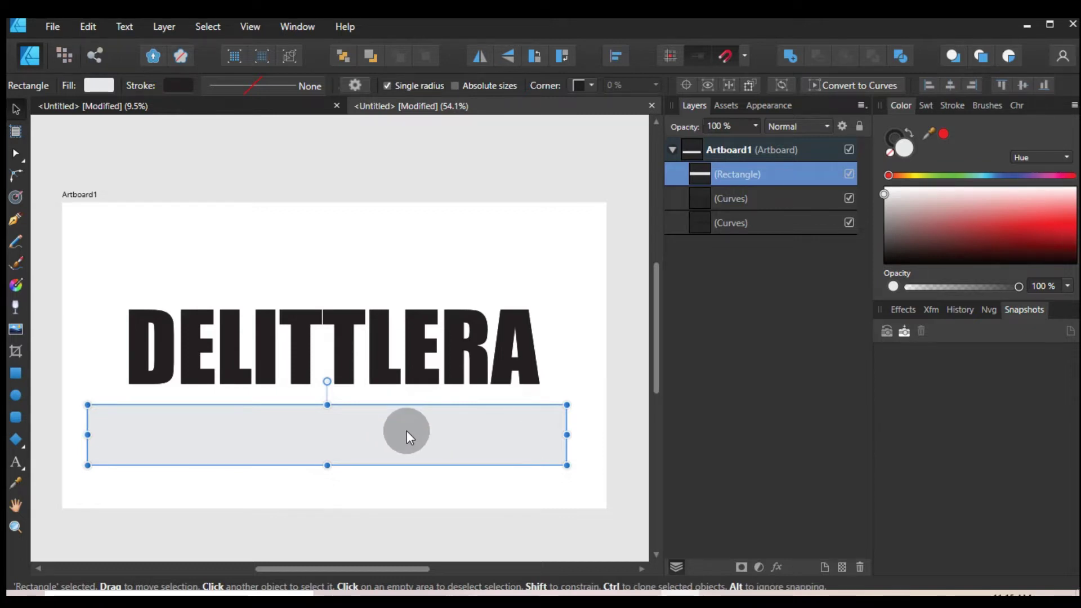
pyautogui.moveTo(406, 431)
pyautogui.mouseDown()
pyautogui.moveTo(425, 301)
pyautogui.moveTo(422, 320)
pyautogui.mouseUp()
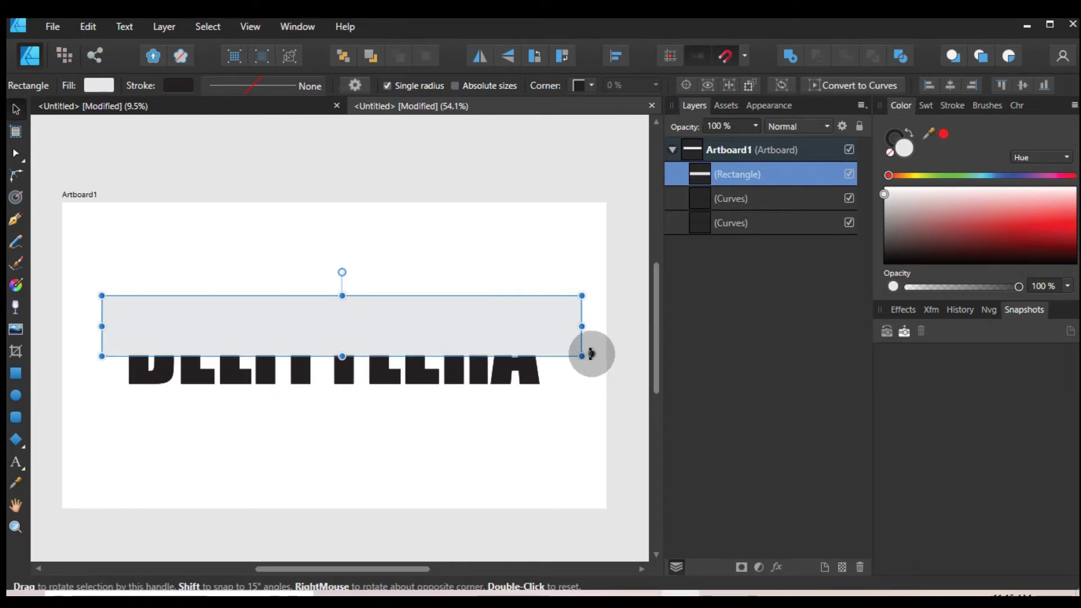
pyautogui.moveTo(585, 355); pyautogui.dragTo(589, 338)
pyautogui.moveTo(484, 319); pyautogui.dragTo(471, 322)
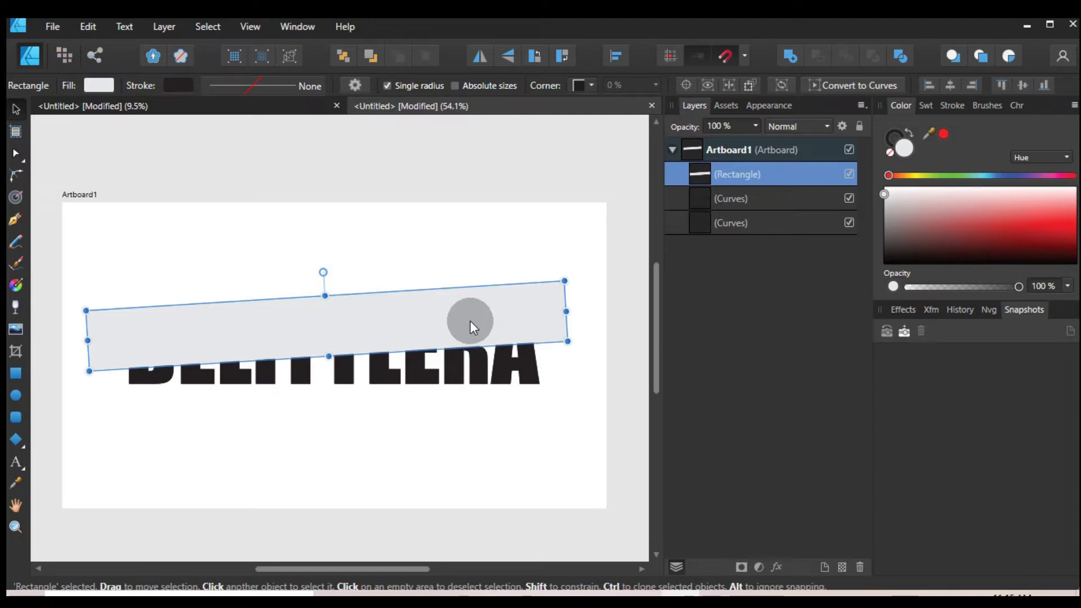
# Step: Duplicate the tilted grey rectangle with Ctrl+J
pyautogui.click(496, 248)
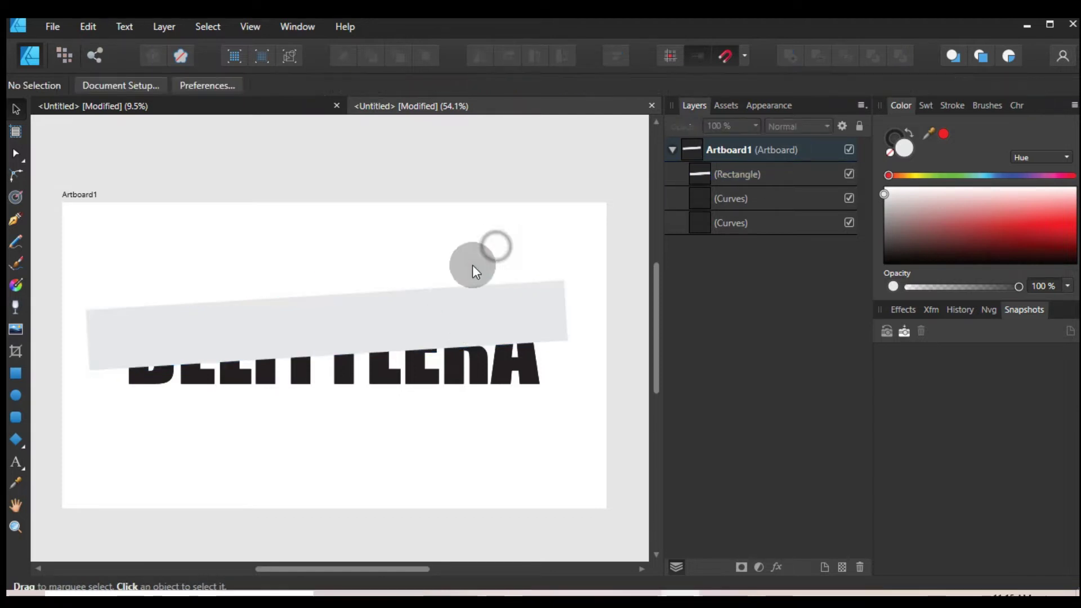
pyautogui.click(423, 317)
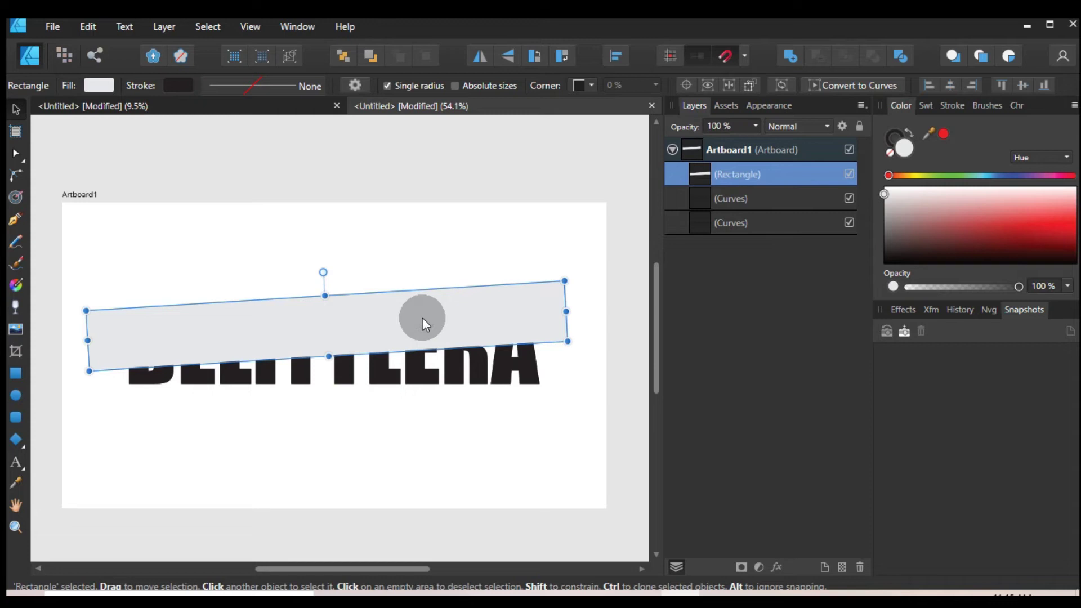
pyautogui.hotkey('ctrl', 'j')
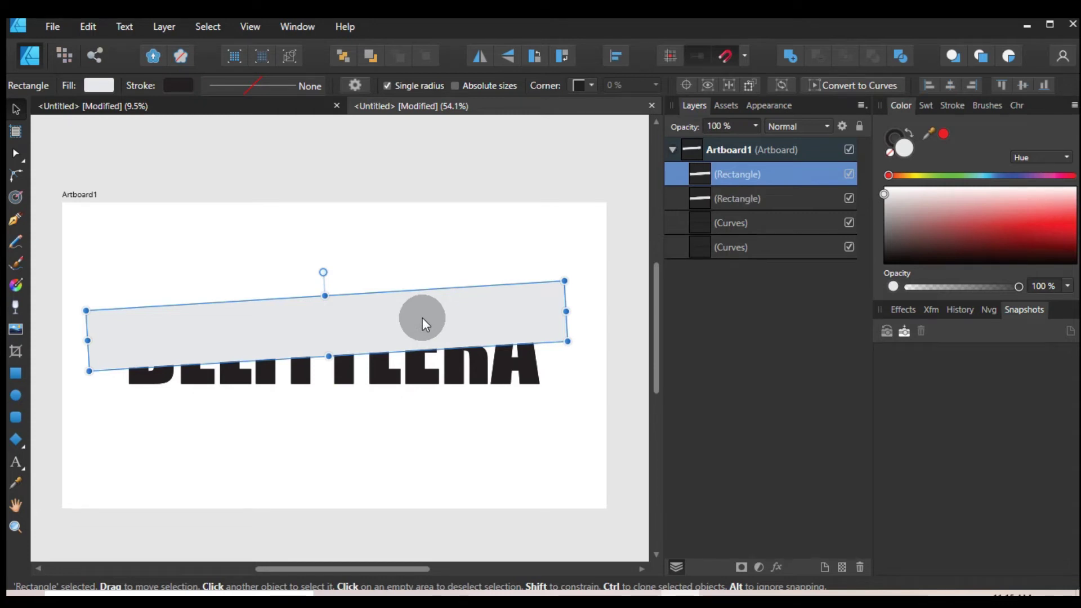
# Step: In Layers, move the DELITTLERA curves between the two rectangle copies
pyautogui.click(469, 246)
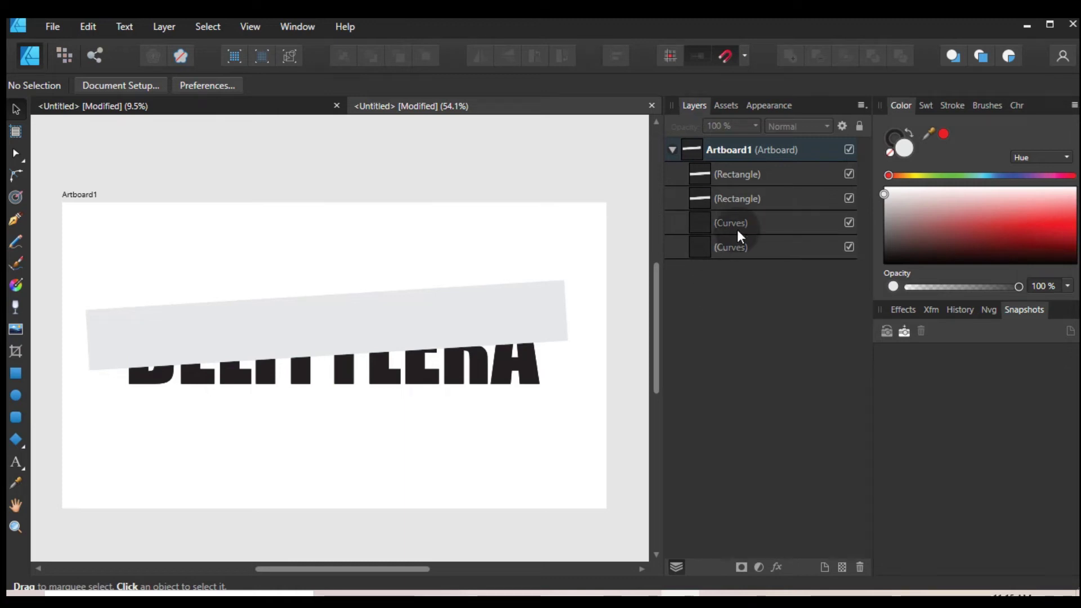
pyautogui.click(690, 226)
pyautogui.moveTo(690, 226); pyautogui.dragTo(673, 179)
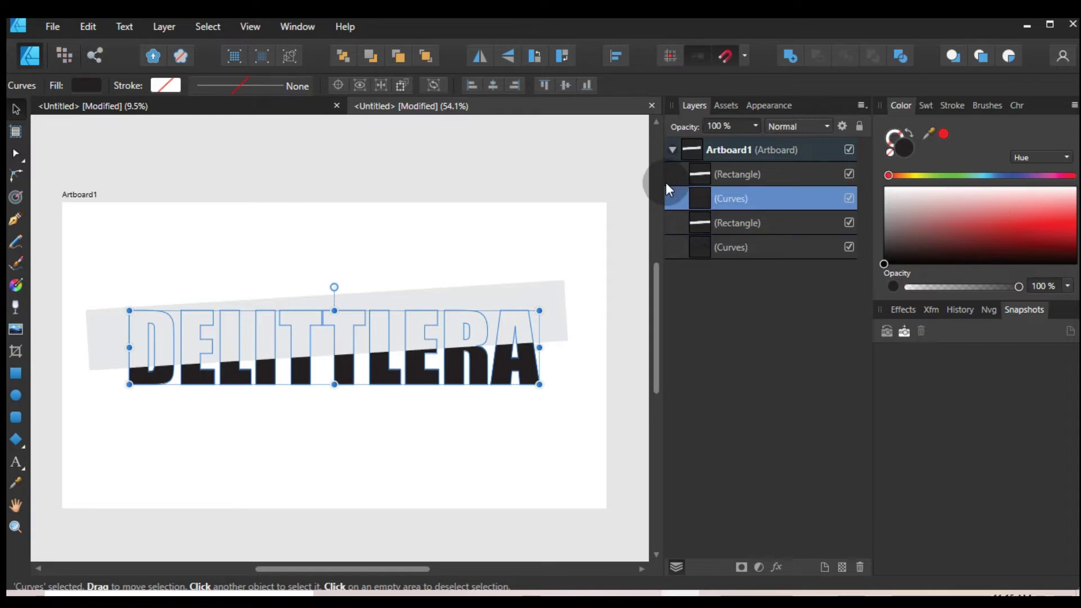
# Step: Subtract the upper rectangle from the lettering, leaving only its lower strip
pyautogui.click(560, 238)
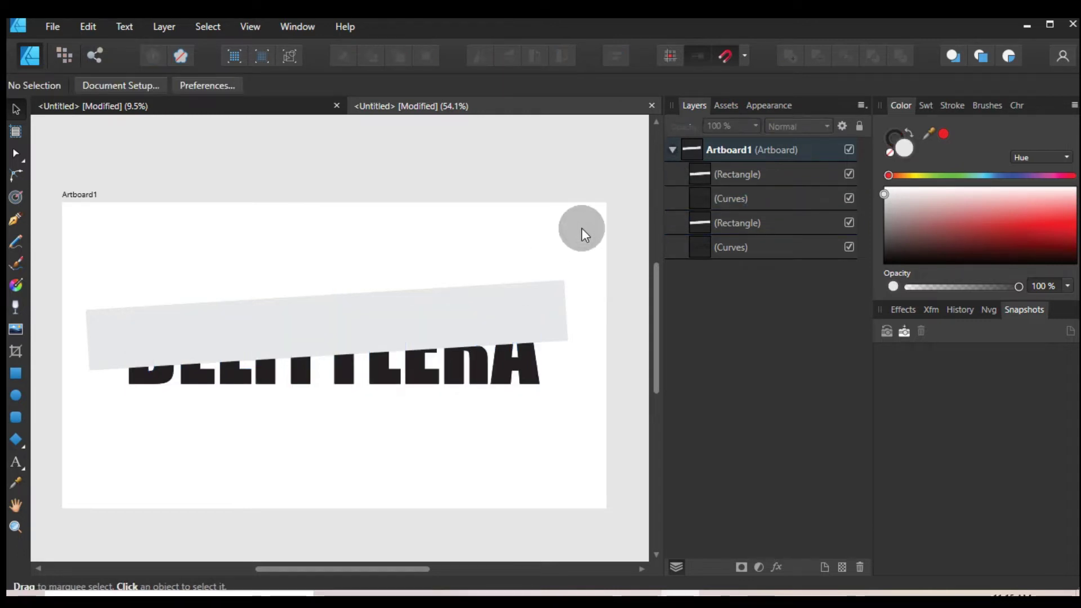
pyautogui.click(711, 171)
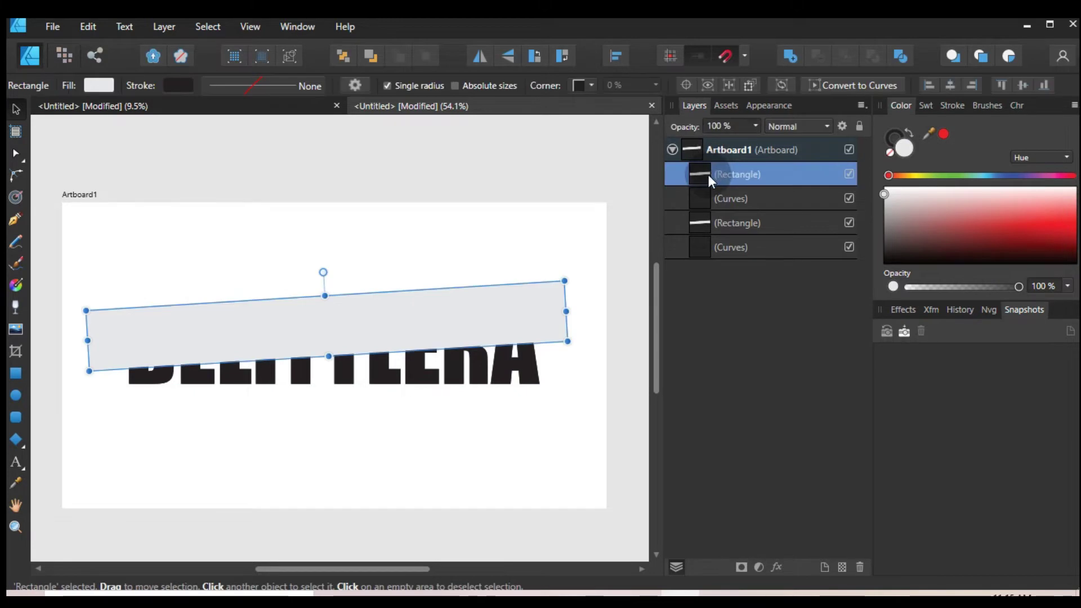
pyautogui.keyDown('shift'); pyautogui.click(704, 199); pyautogui.keyUp('shift')
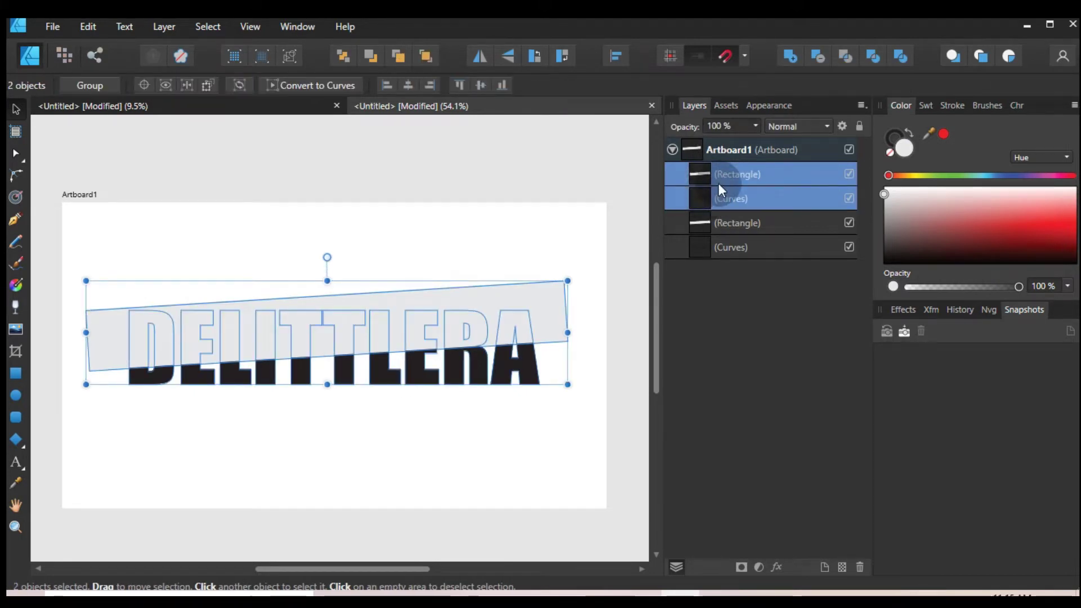
pyautogui.click(816, 57)
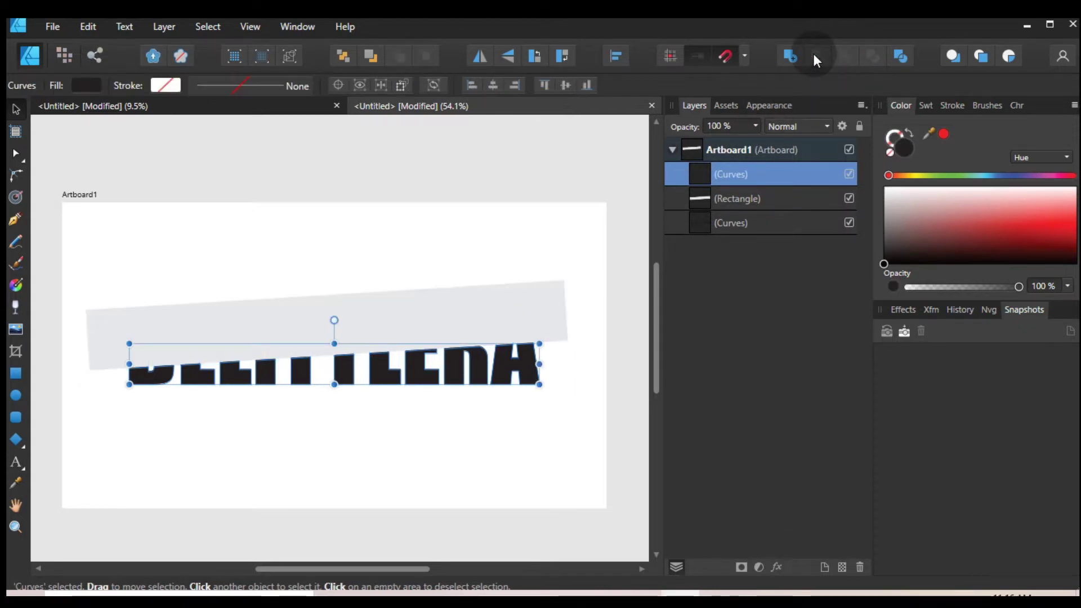
# Step: Fill the cut lower lettering strip with red from the Color panel spectrum
pyautogui.click(389, 372)
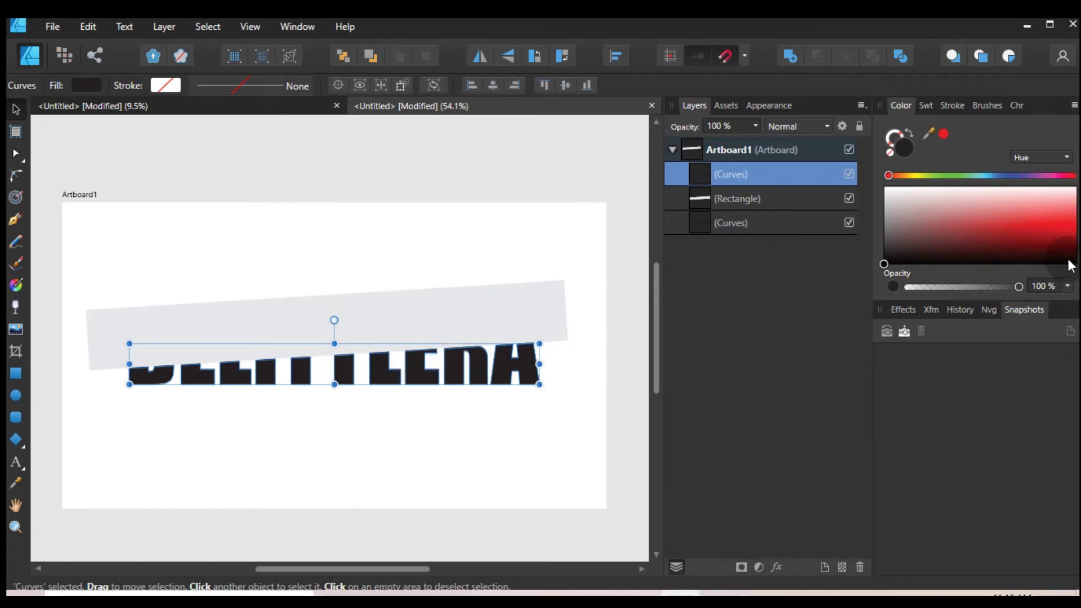
pyautogui.click(1068, 223)
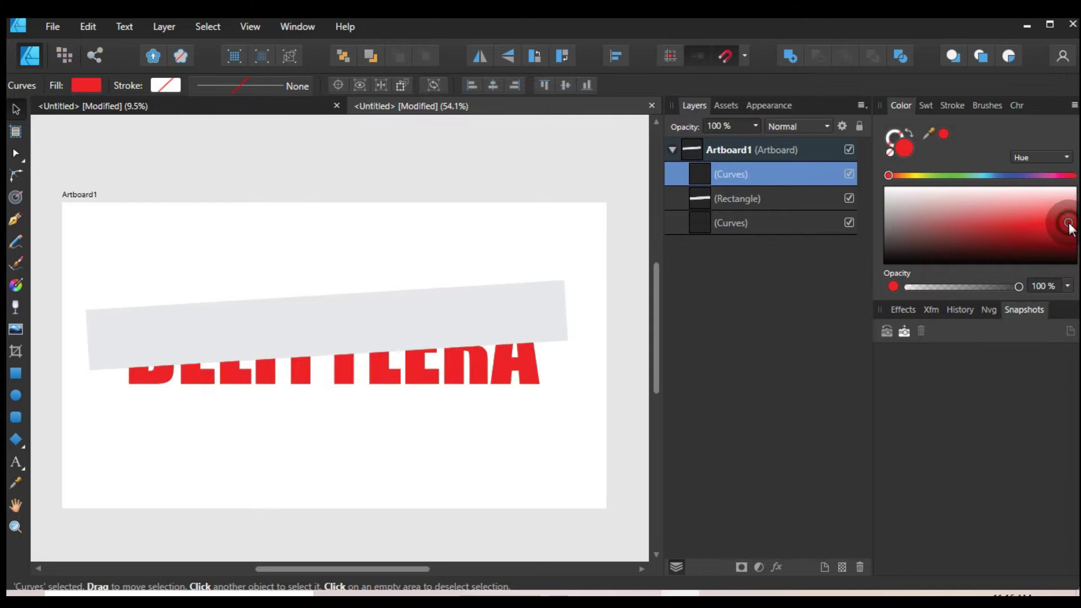
pyautogui.click(585, 282)
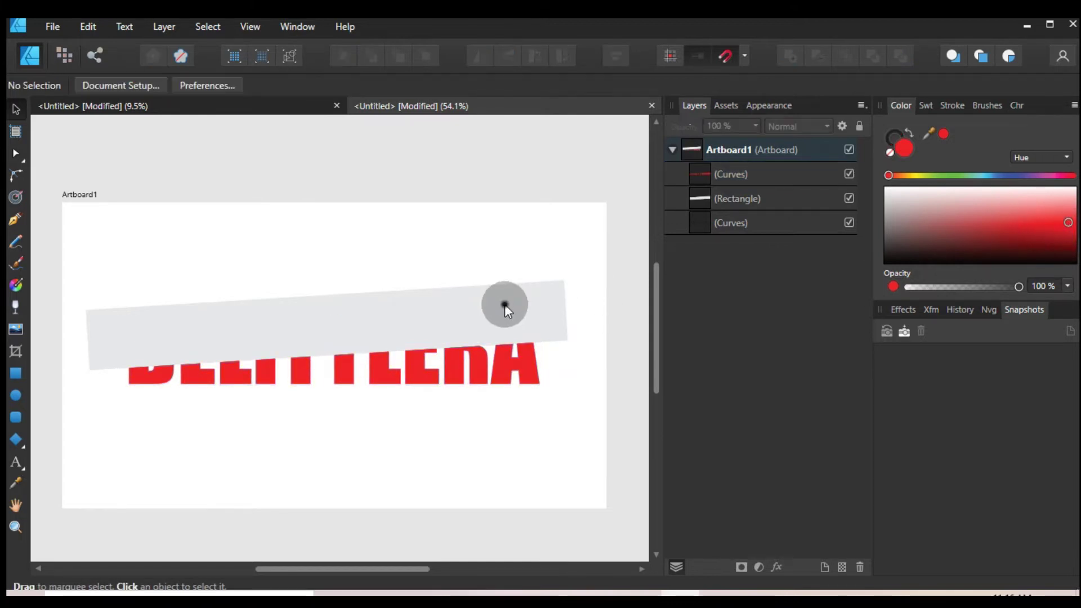
# Step: Move the second tilted rectangle over the lettering's lower half, its top edge on the red cut
pyautogui.moveTo(504, 304); pyautogui.dragTo(504, 449)
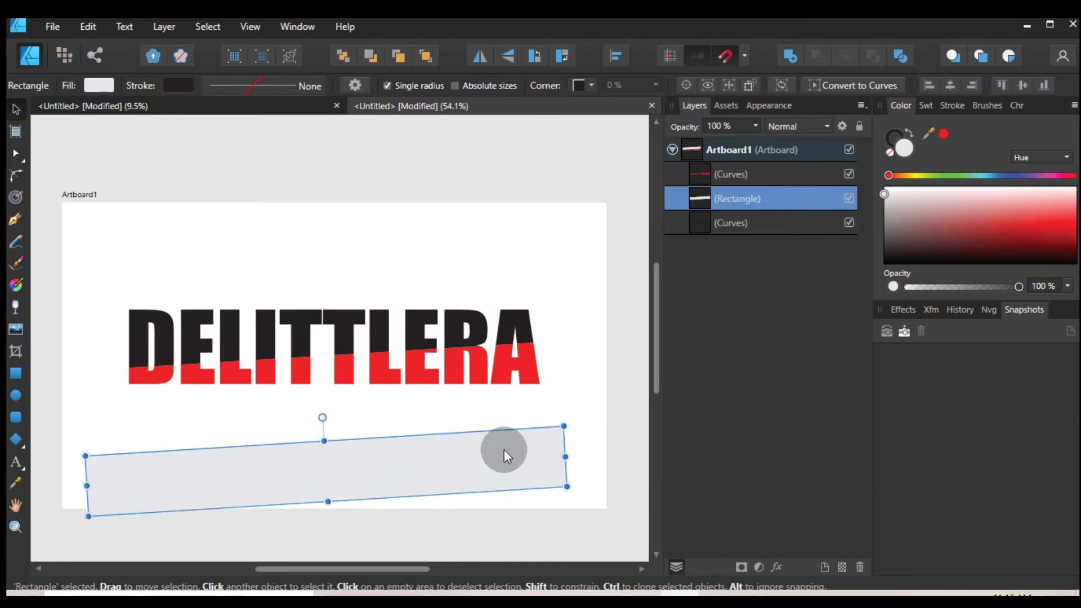
pyautogui.moveTo(505, 450); pyautogui.dragTo(518, 369)
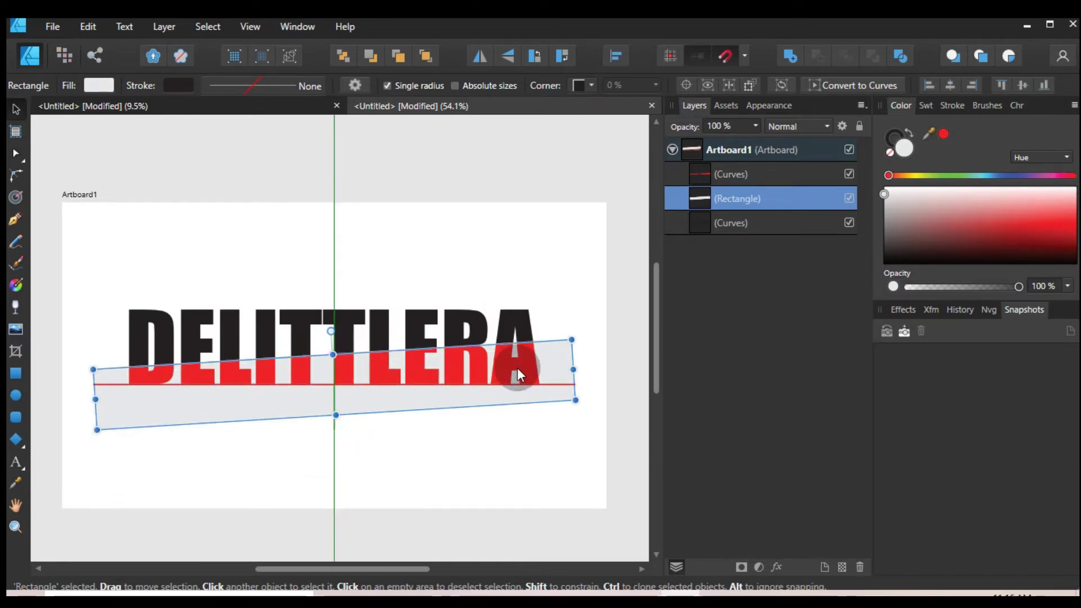
pyautogui.moveTo(518, 367); pyautogui.dragTo(517, 361)
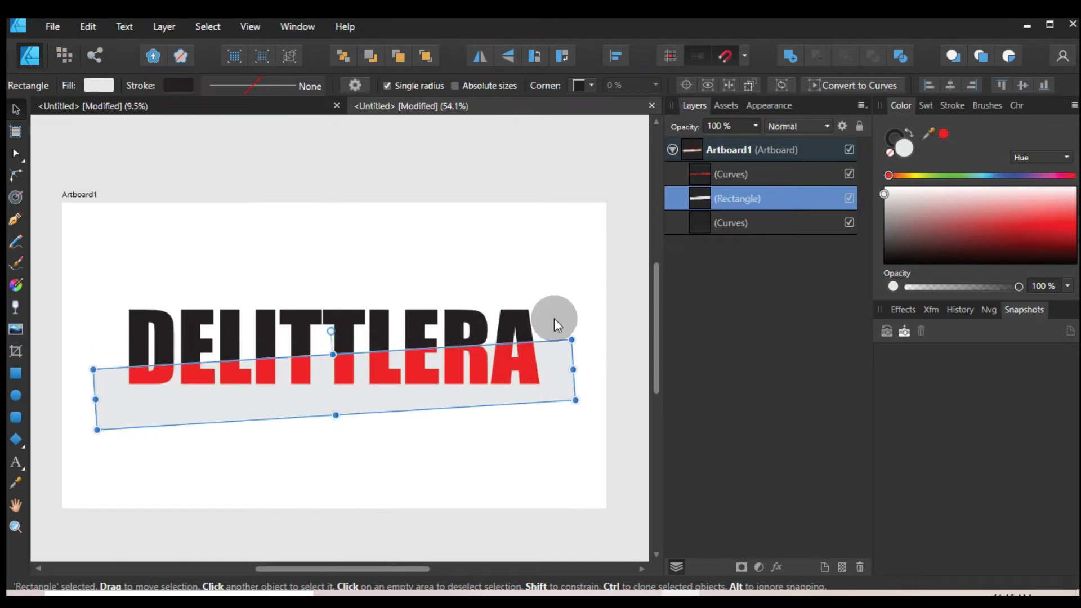
pyautogui.click(696, 225)
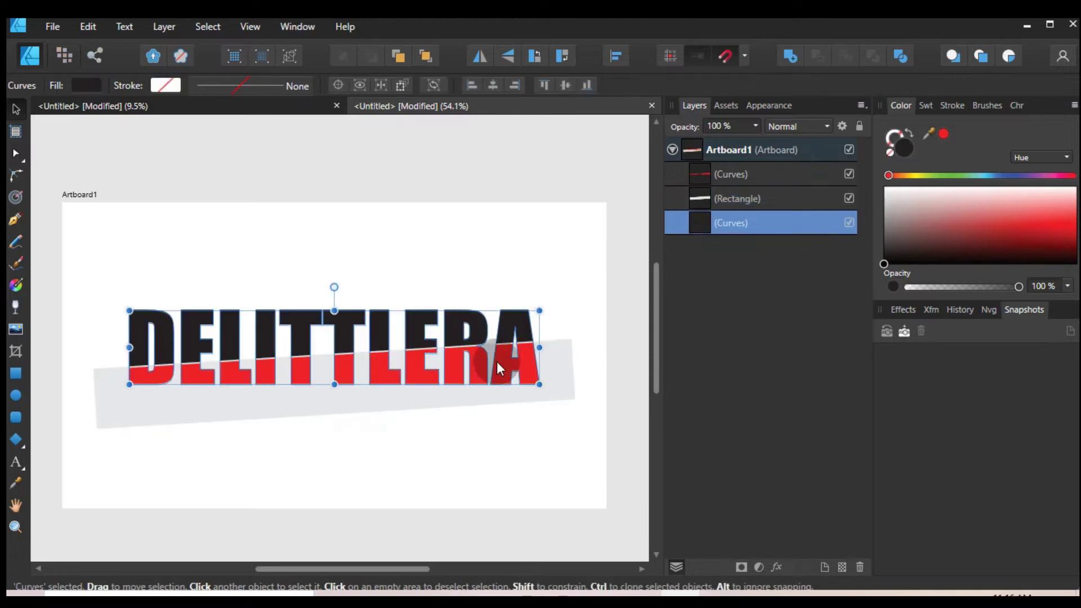
# Step: Hide the red lower lettering layer
pyautogui.click(496, 362)
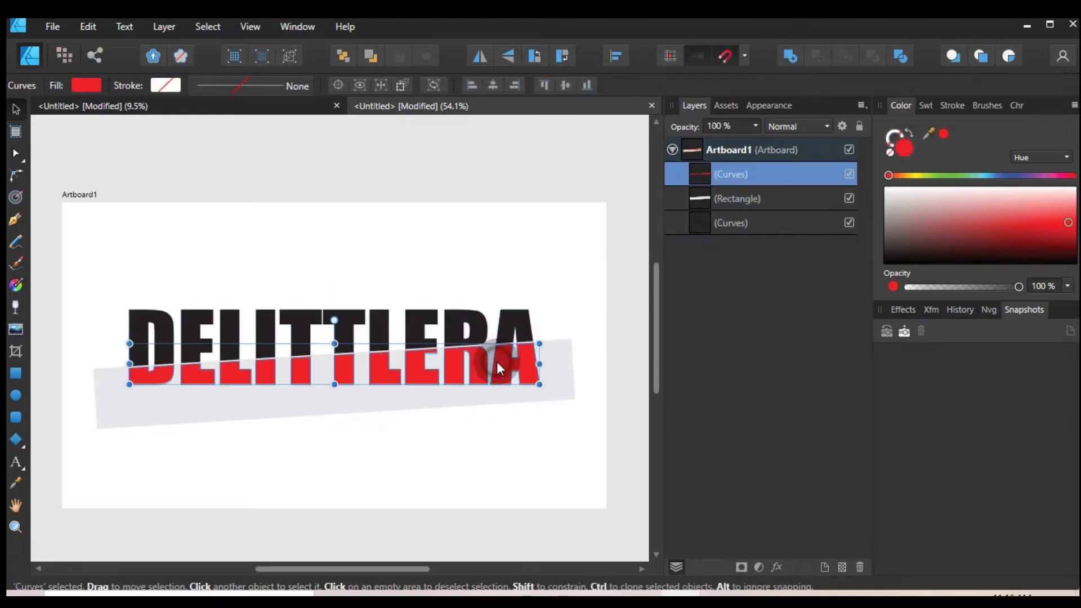
pyautogui.click(848, 175)
pyautogui.click(455, 257)
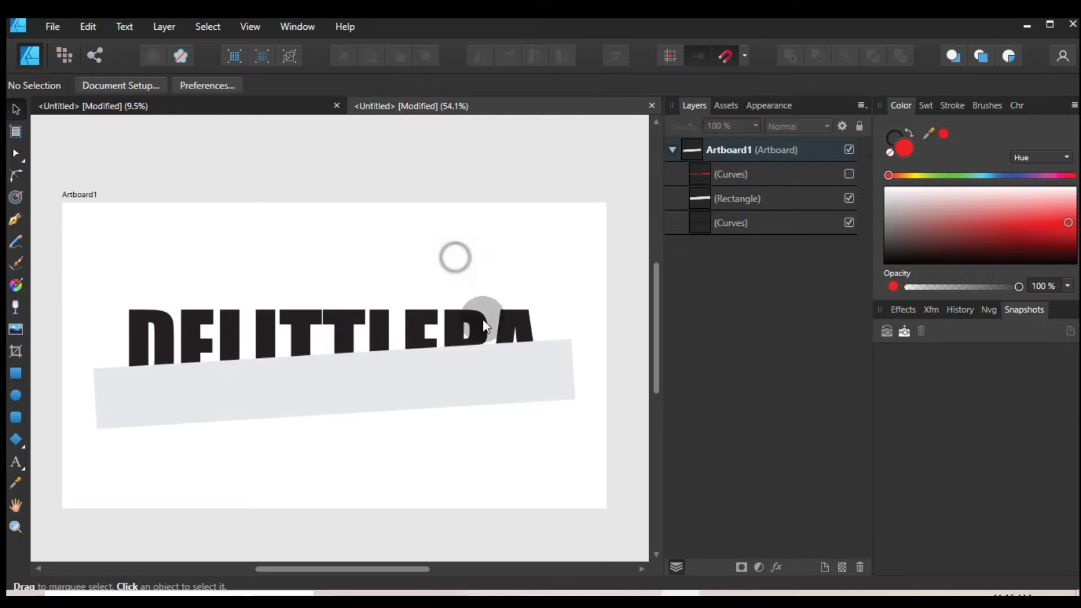
pyautogui.click(496, 375)
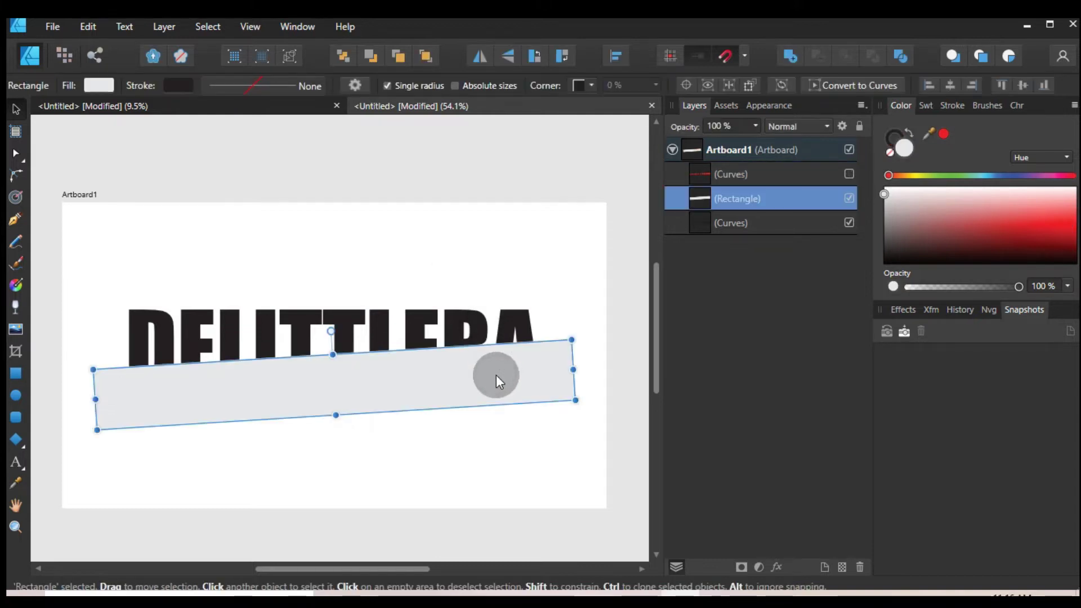
pyautogui.click(849, 175)
pyautogui.click(849, 174)
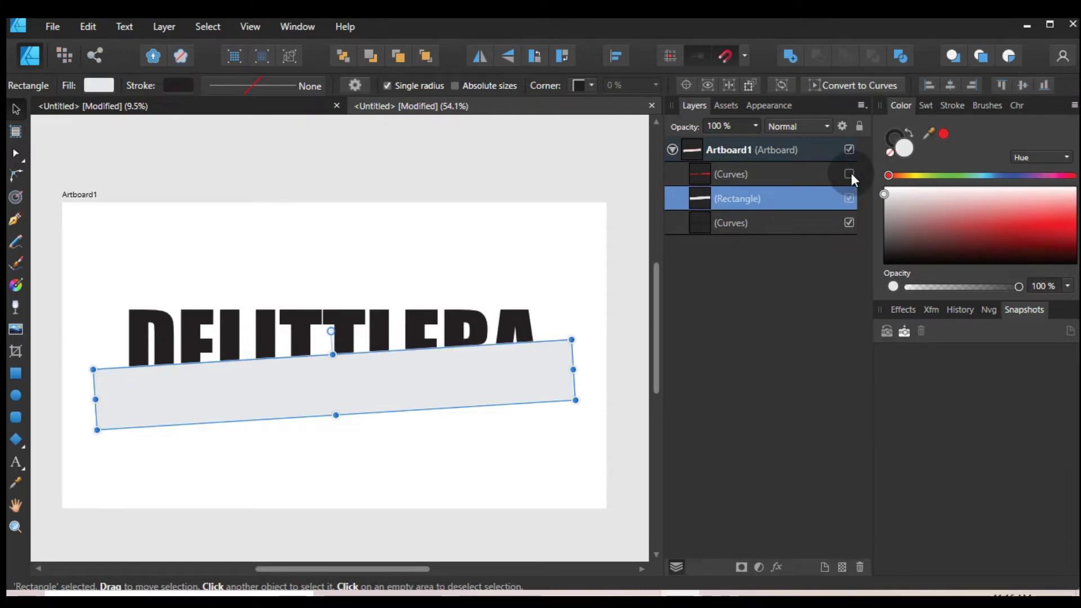
pyautogui.click(444, 275)
# Step: Subtract the grey rectangle from the black lettering, keeping only its upper portion
pyautogui.click(378, 325)
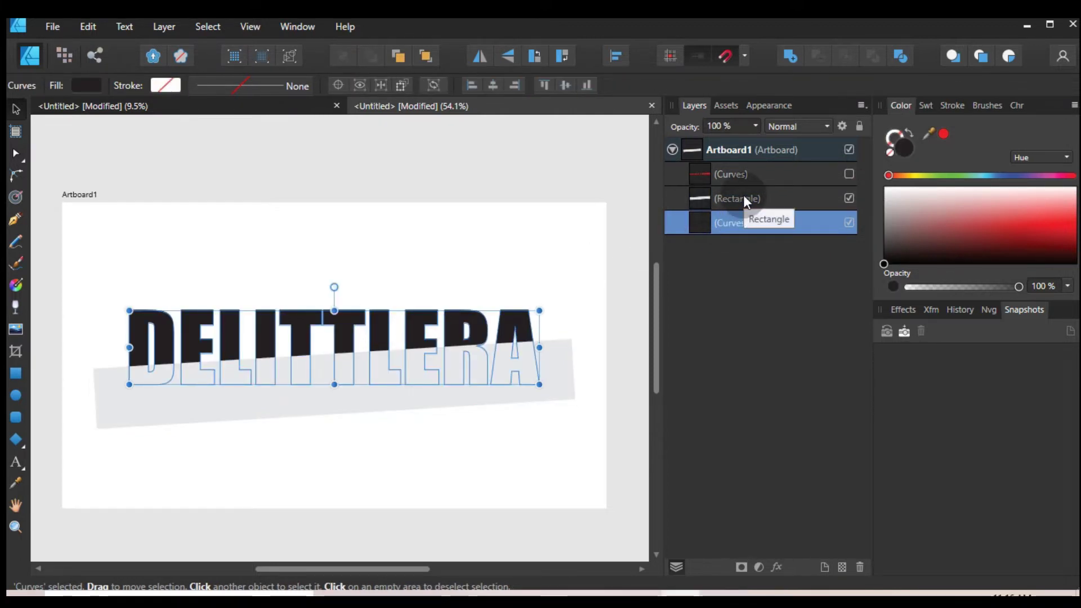
pyautogui.keyDown('shift'); pyautogui.click(786, 200); pyautogui.keyUp('shift')
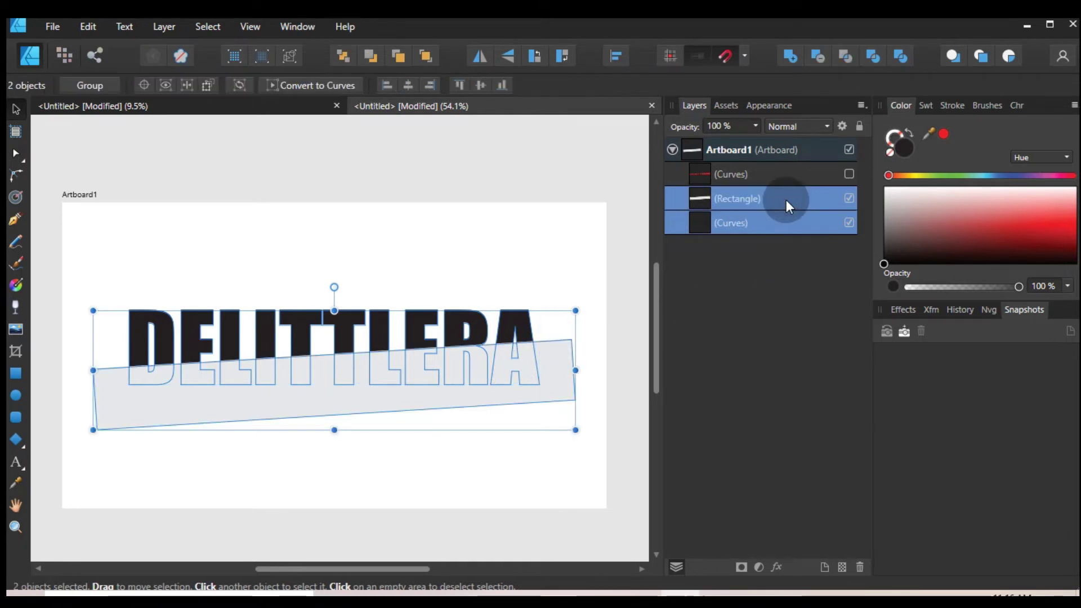
pyautogui.click(817, 55)
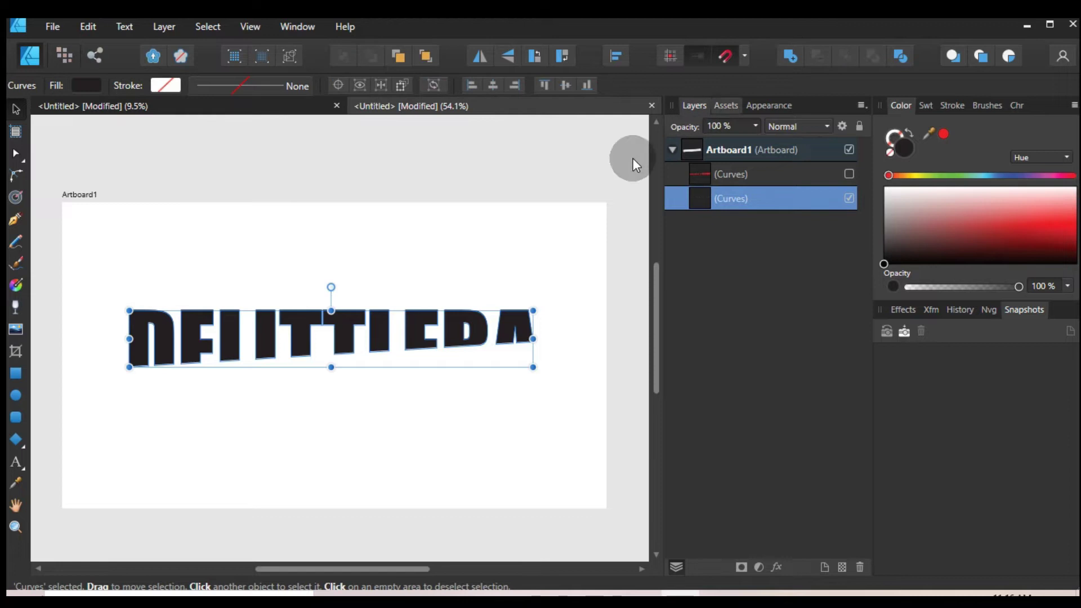
pyautogui.click(514, 253)
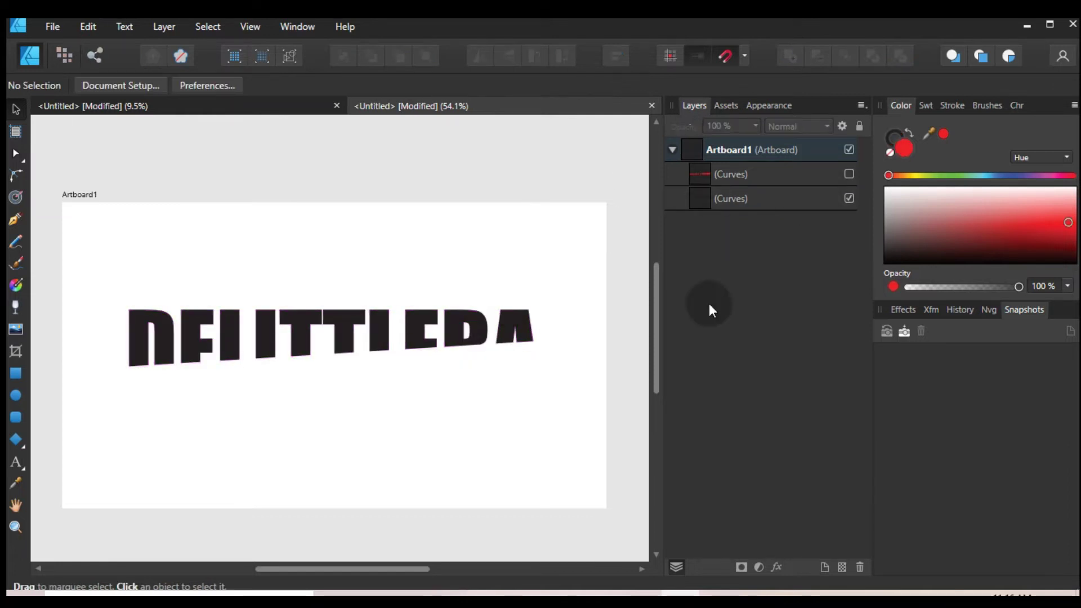
pyautogui.click(849, 174)
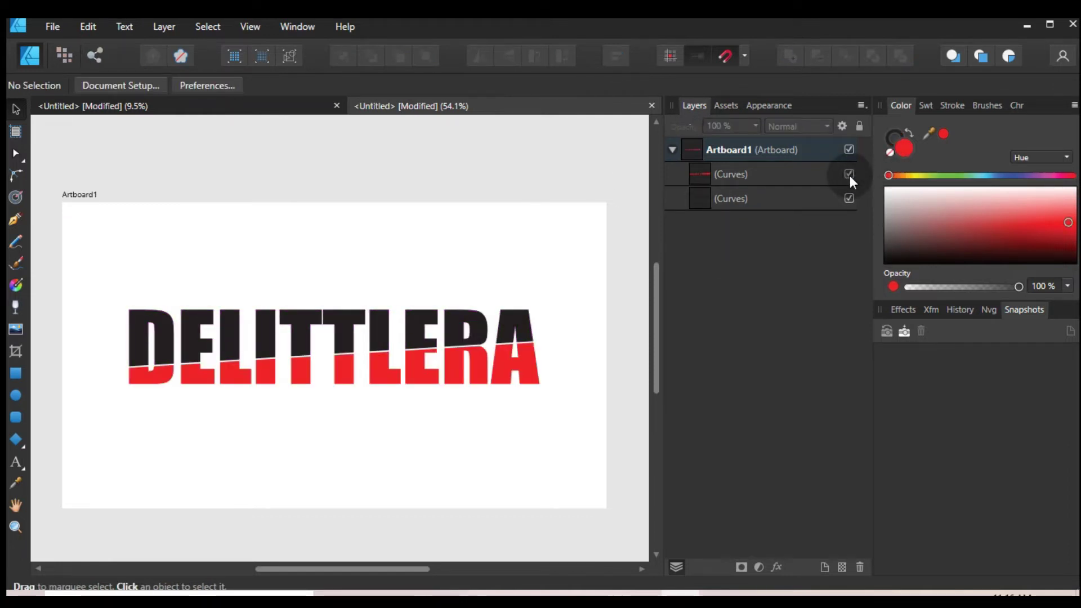
pyautogui.click(461, 378)
pyautogui.moveTo(461, 382); pyautogui.dragTo(462, 381)
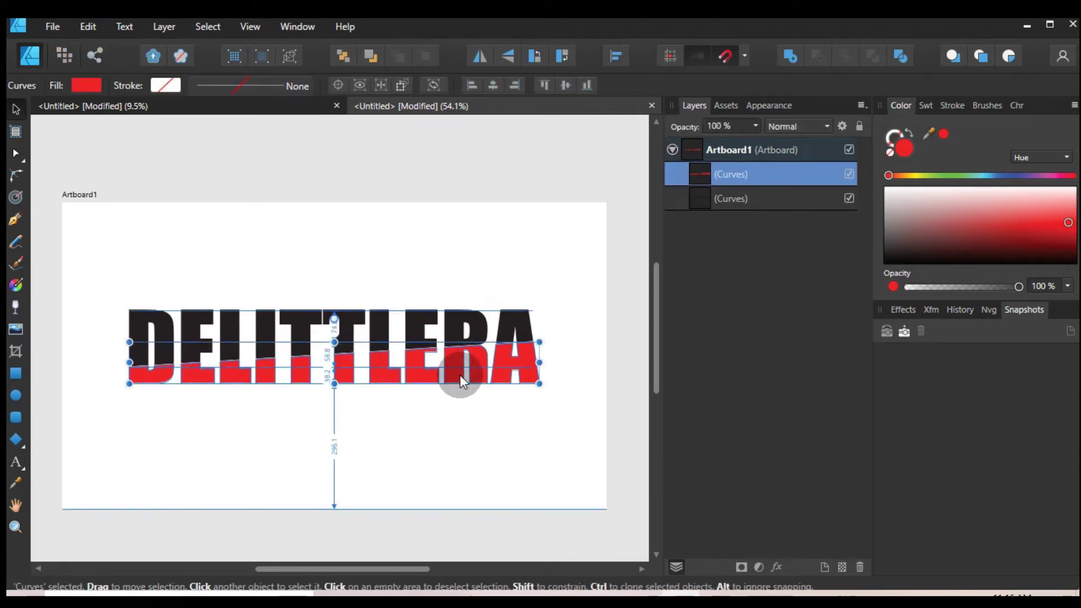
pyautogui.click(485, 262)
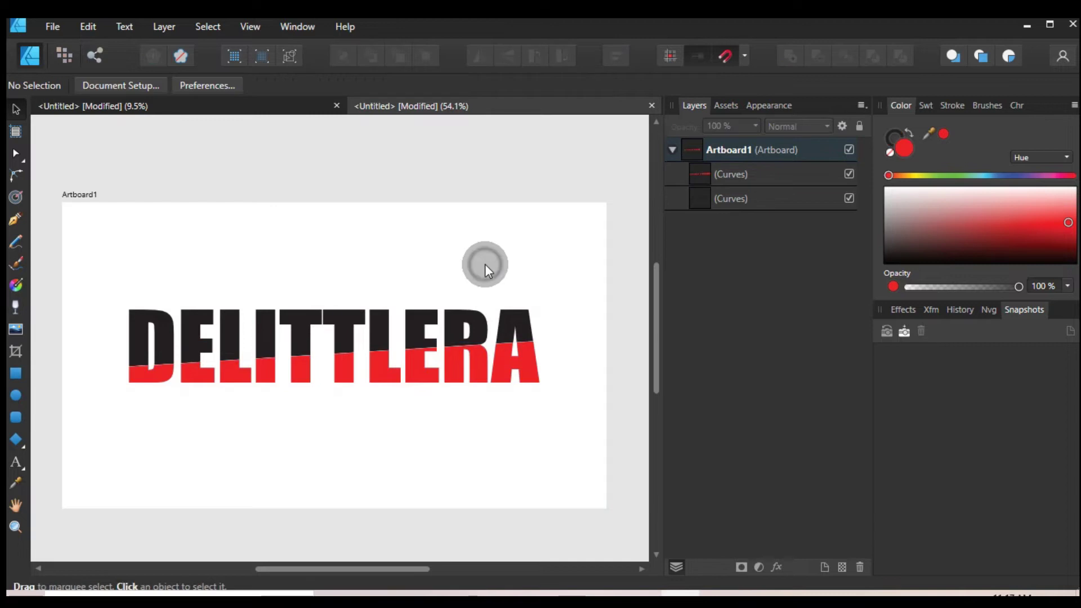
pyautogui.click(450, 359)
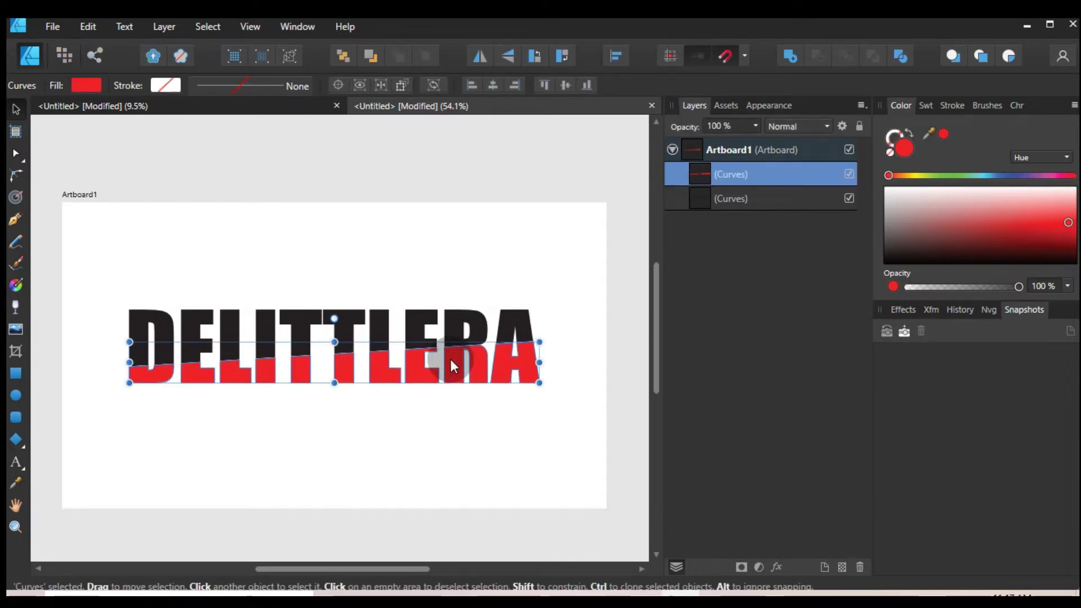
pyautogui.click(510, 254)
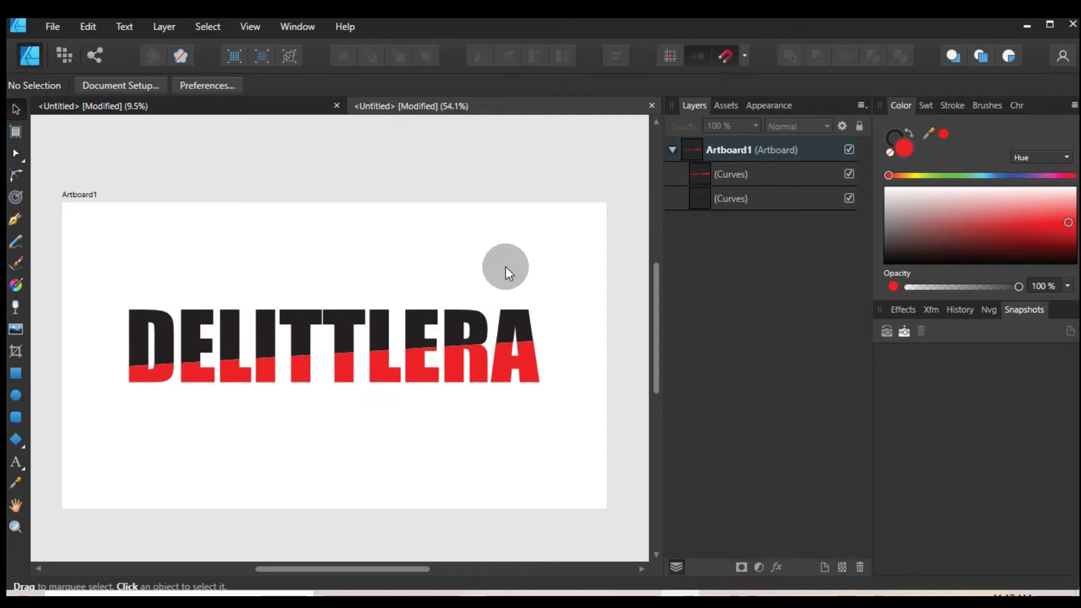
pyautogui.click(488, 357)
pyautogui.click(147, 273)
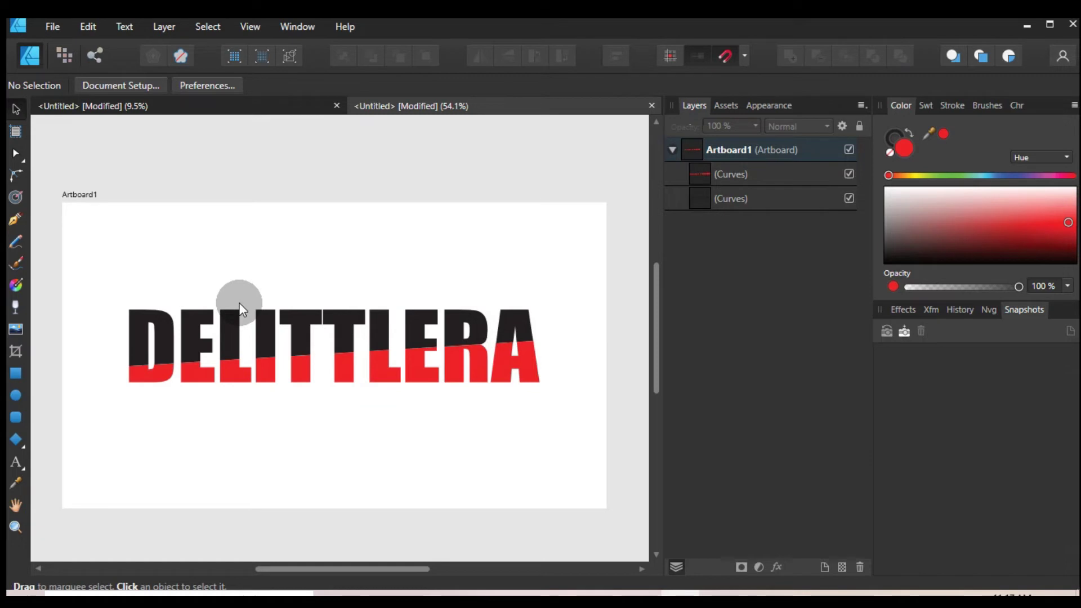
pyautogui.click(294, 326)
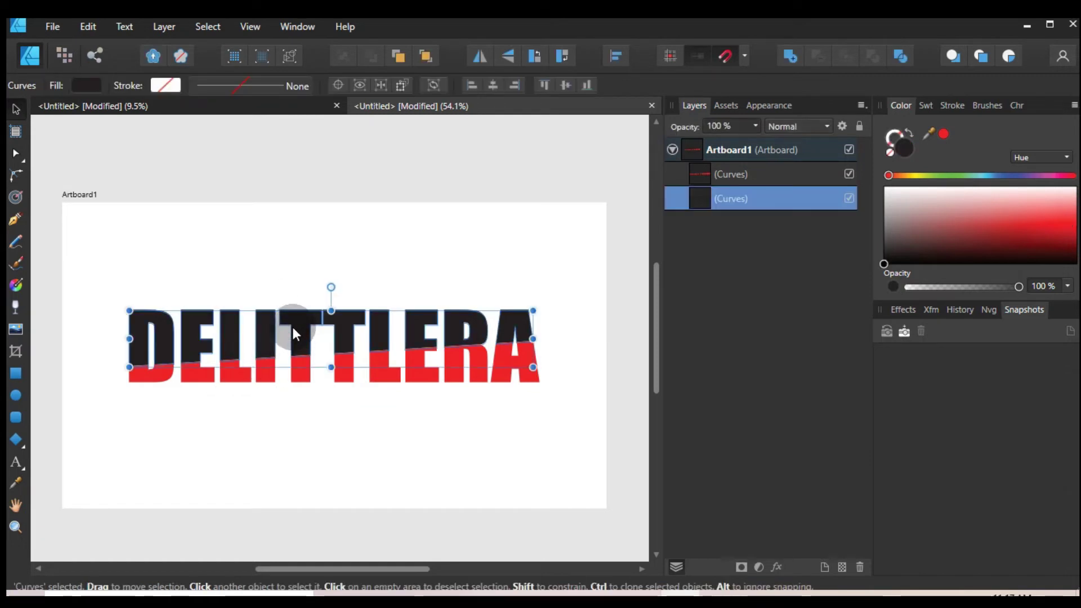
# Step: Apply a linear gradient to the black lettering with a black start stop
pyautogui.click(13, 285)
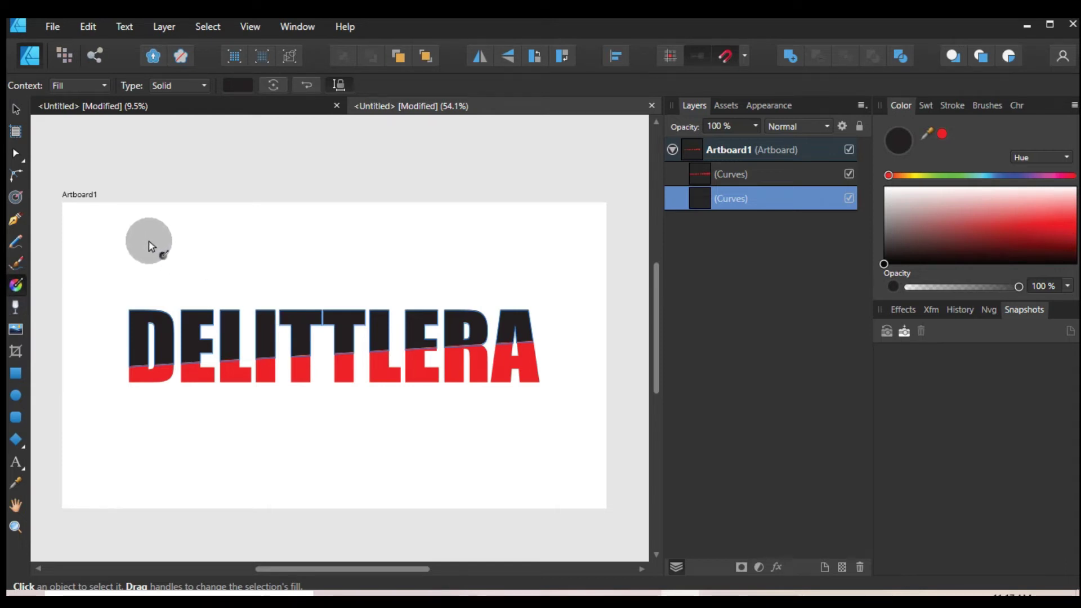
pyautogui.moveTo(148, 241)
pyautogui.mouseDown()
pyautogui.moveTo(228, 275)
pyautogui.moveTo(435, 429)
pyautogui.mouseUp()
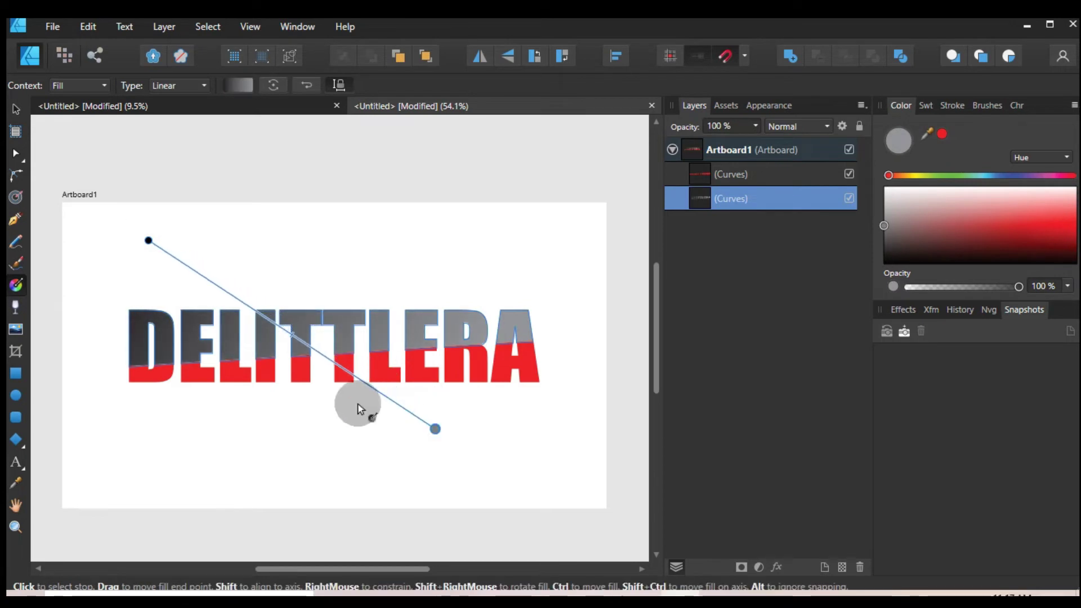
pyautogui.click(148, 240)
pyautogui.moveTo(1002, 211); pyautogui.dragTo(883, 264)
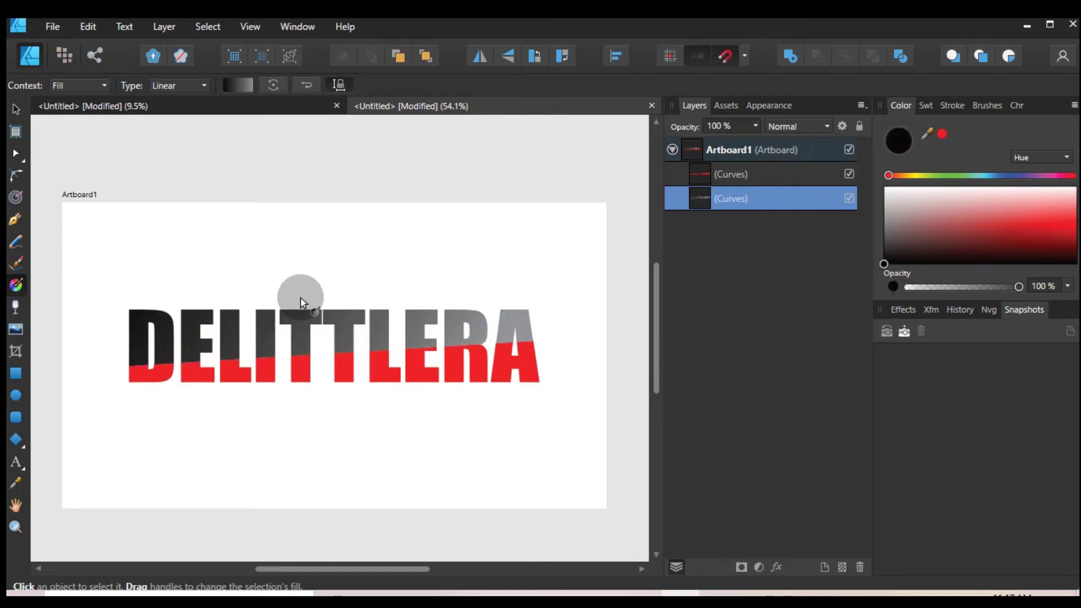
# Step: Make the gradient's end stop white and align the gradient vertically, ending above the text
pyautogui.click(436, 432)
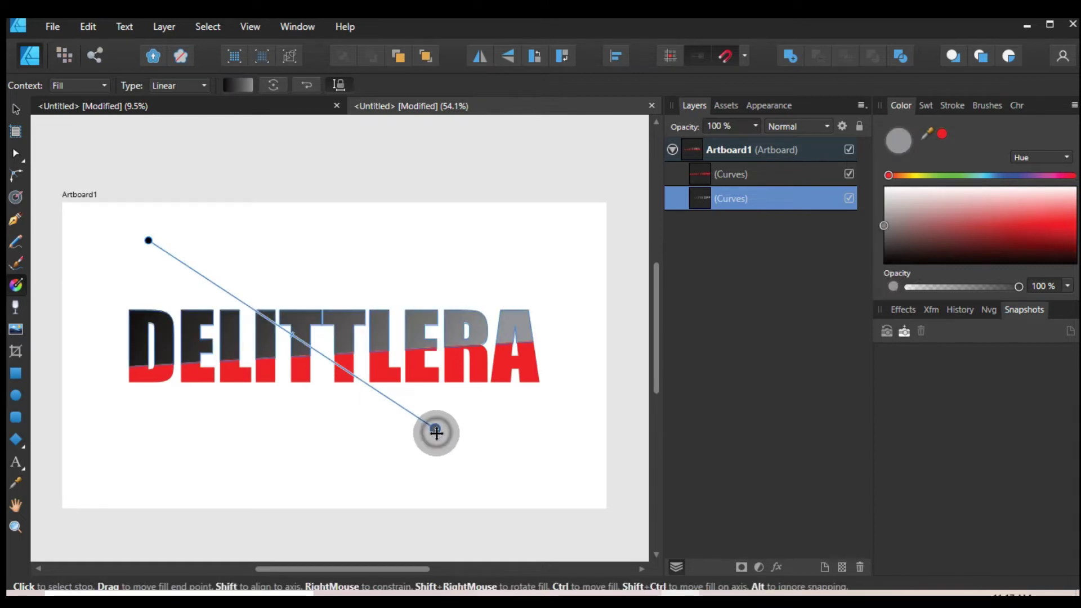
pyautogui.moveTo(883, 226); pyautogui.dragTo(890, 179)
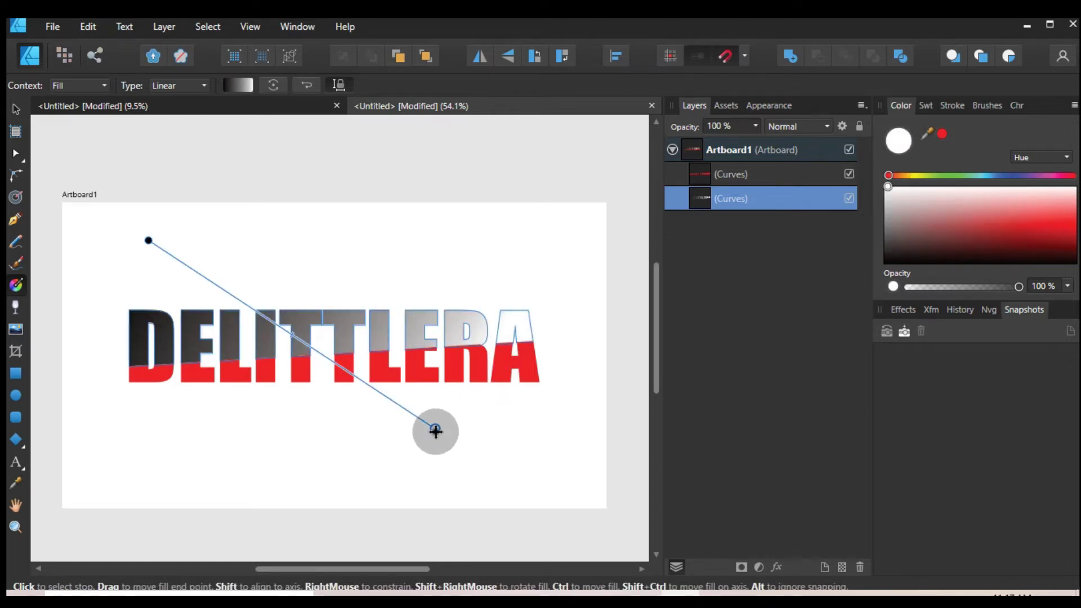
pyautogui.moveTo(436, 431)
pyautogui.mouseDown()
pyautogui.moveTo(438, 166)
pyautogui.moveTo(349, 154)
pyautogui.mouseUp()
pyautogui.moveTo(149, 237); pyautogui.dragTo(345, 341)
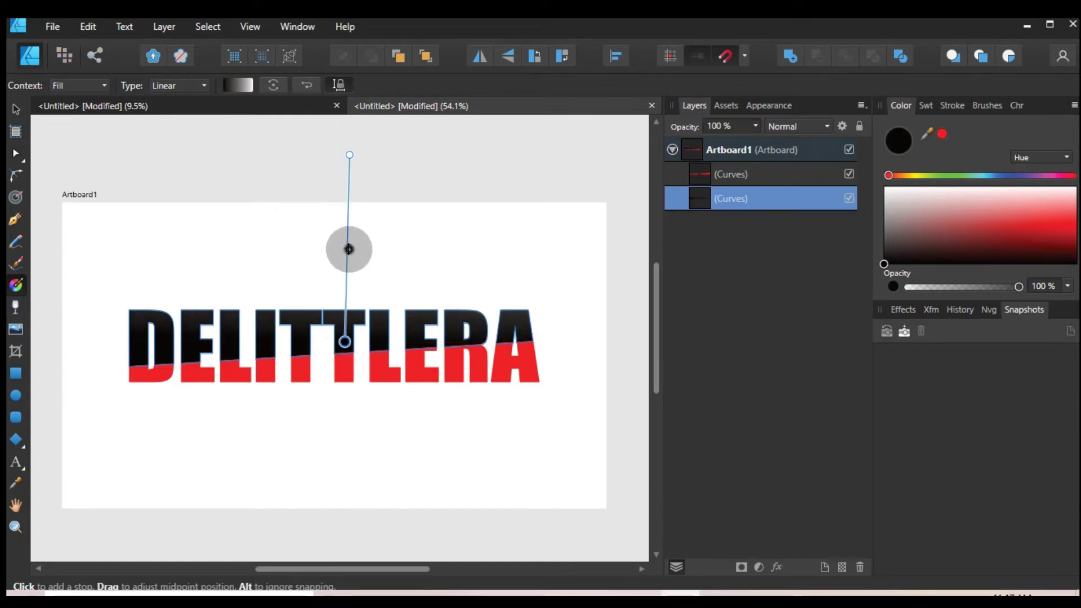
# Step: Reposition the upper gradient's white end, black end and midpoint so letters fade white-to-grey toward the split
pyautogui.moveTo(349, 249); pyautogui.dragTo(337, 332)
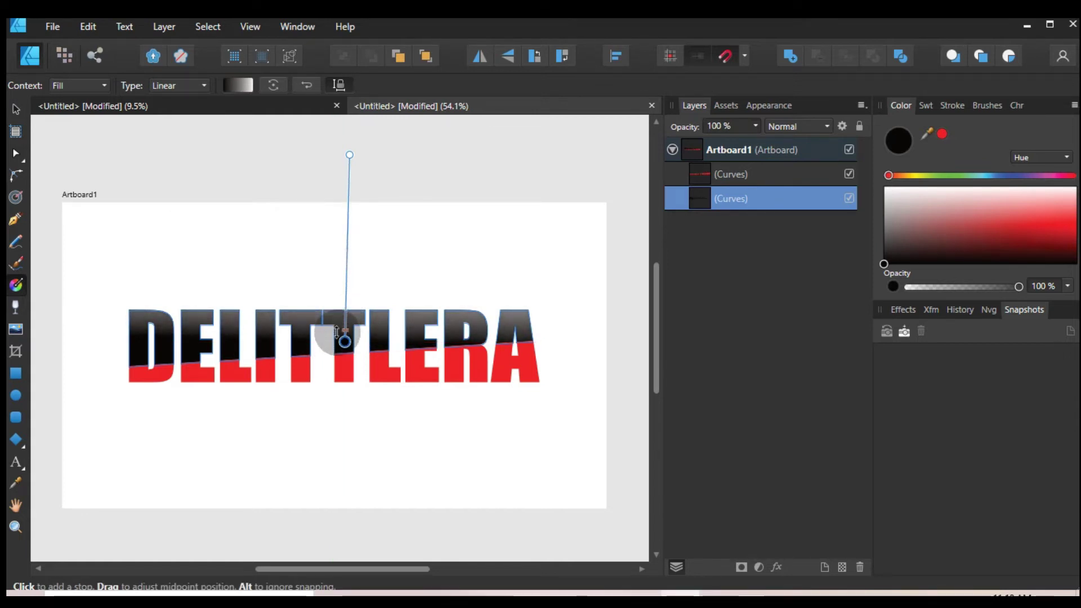
pyautogui.click(349, 156)
pyautogui.moveTo(349, 158); pyautogui.dragTo(342, 260)
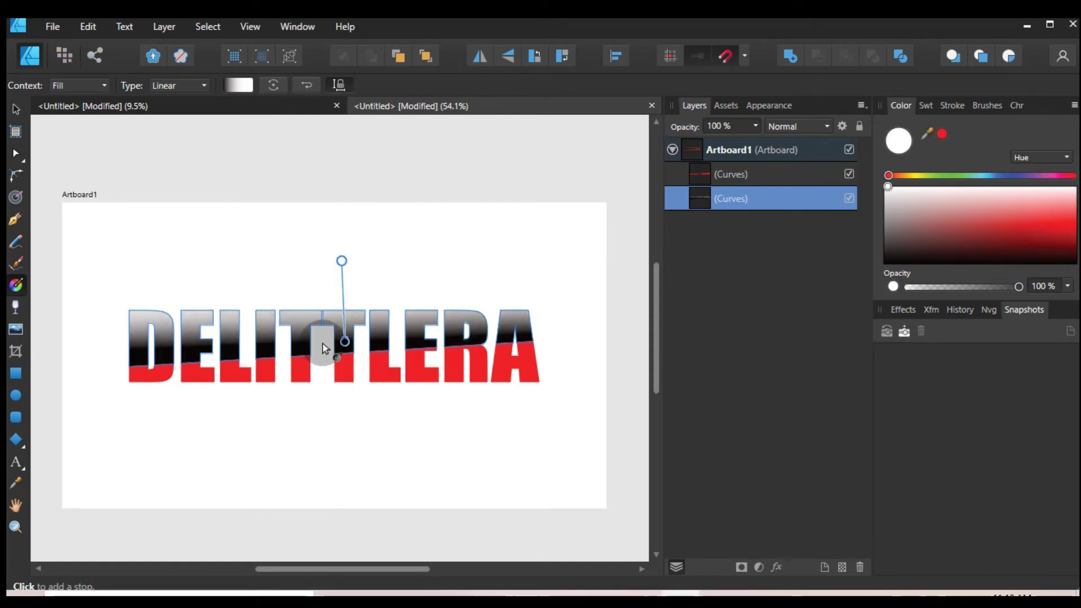
pyautogui.moveTo(344, 342); pyautogui.dragTo(348, 367)
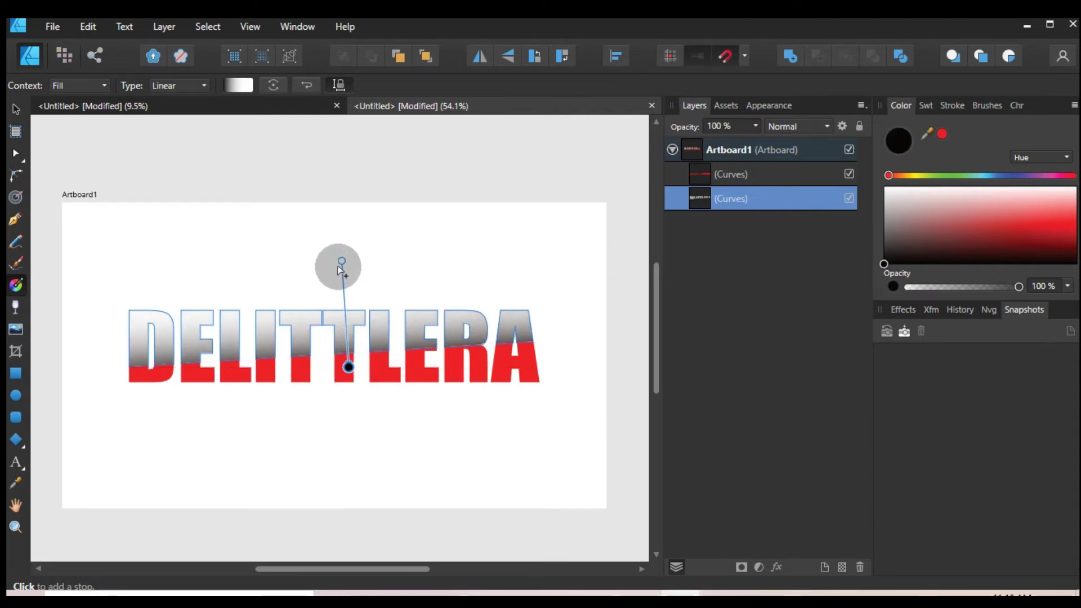
pyautogui.moveTo(342, 262); pyautogui.dragTo(345, 277)
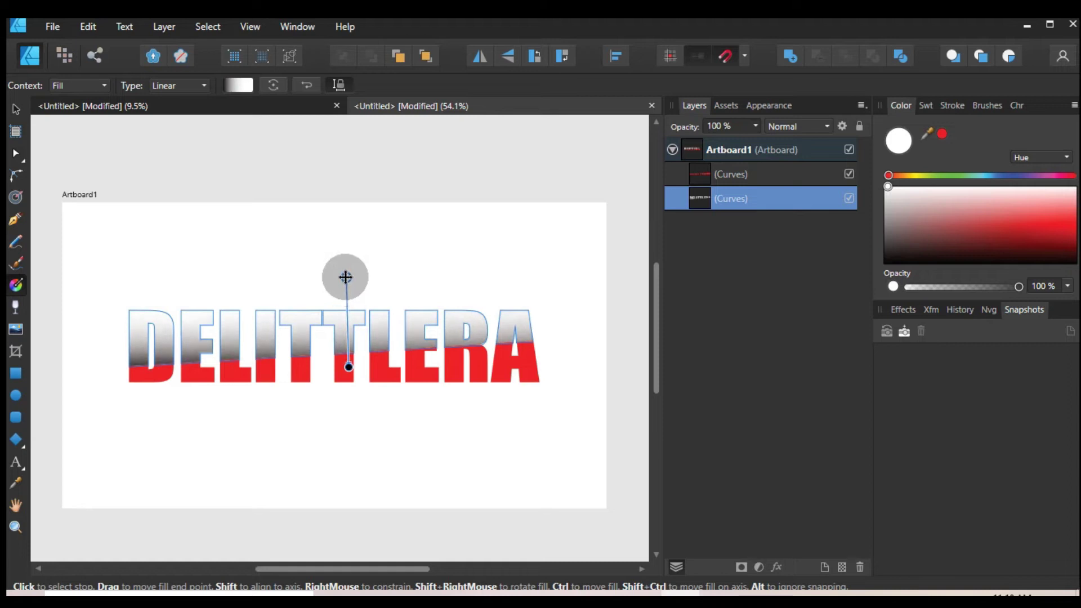
pyautogui.click(349, 365)
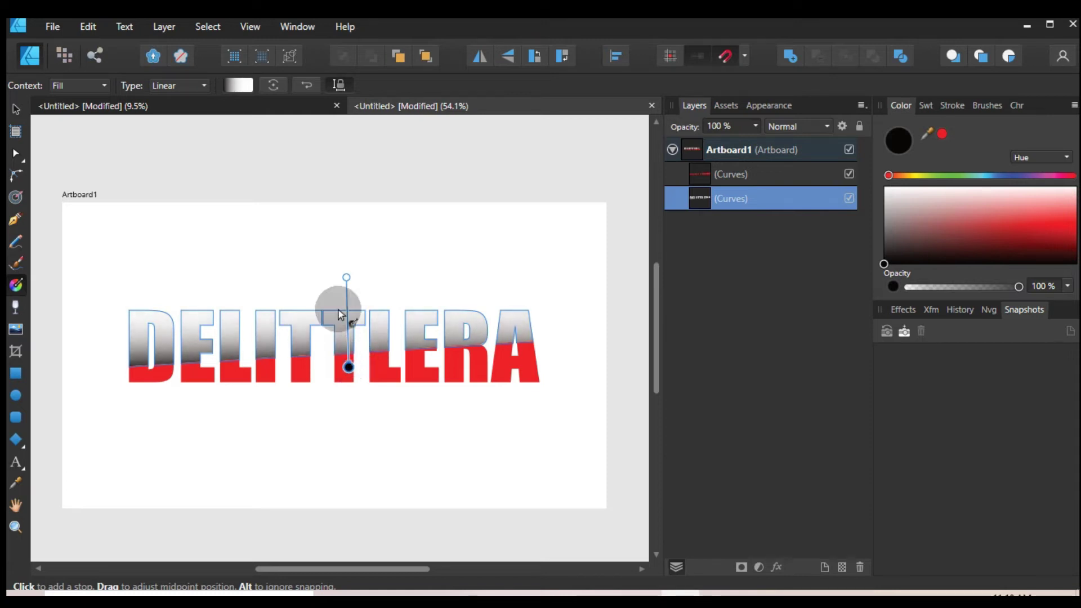
pyautogui.moveTo(346, 277); pyautogui.dragTo(346, 301)
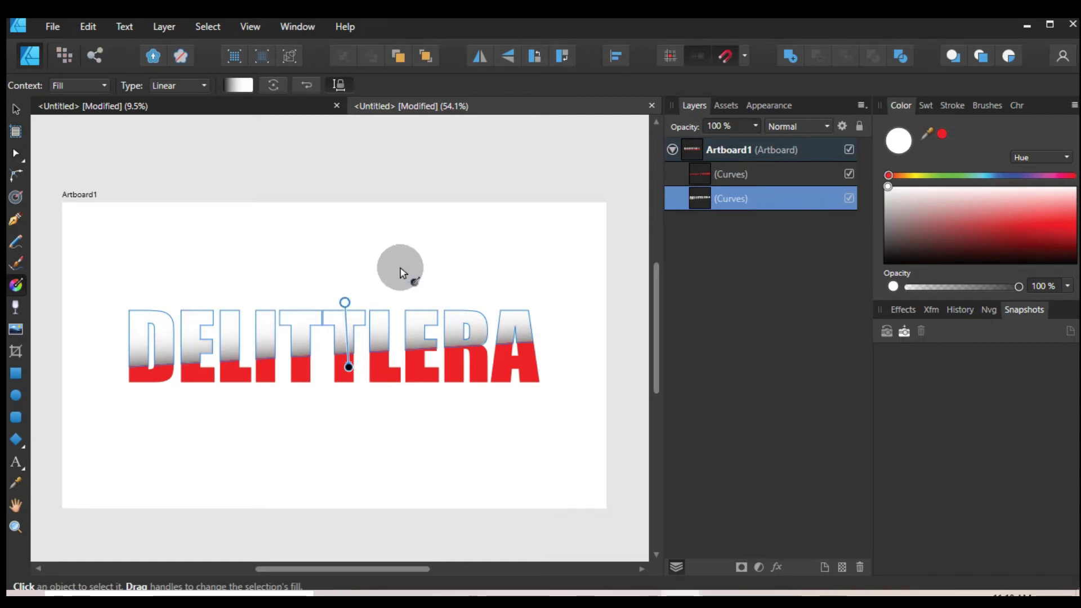
# Step: Recolour the red lower DELITTLERA strip white, leaving only the grey-shaded upper letters visible
pyautogui.click(16, 109)
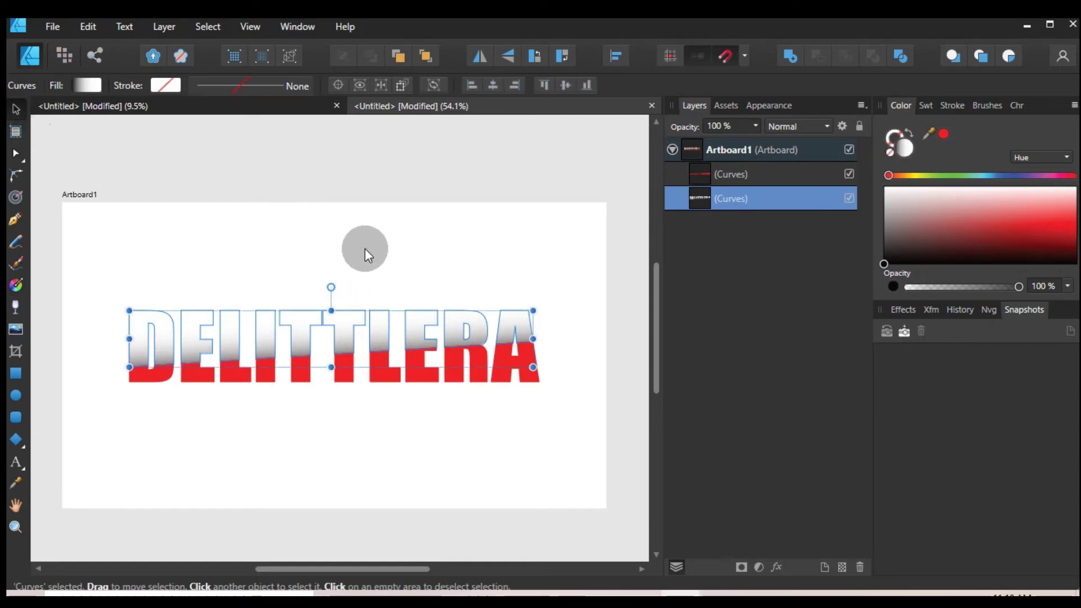
pyautogui.click(365, 248)
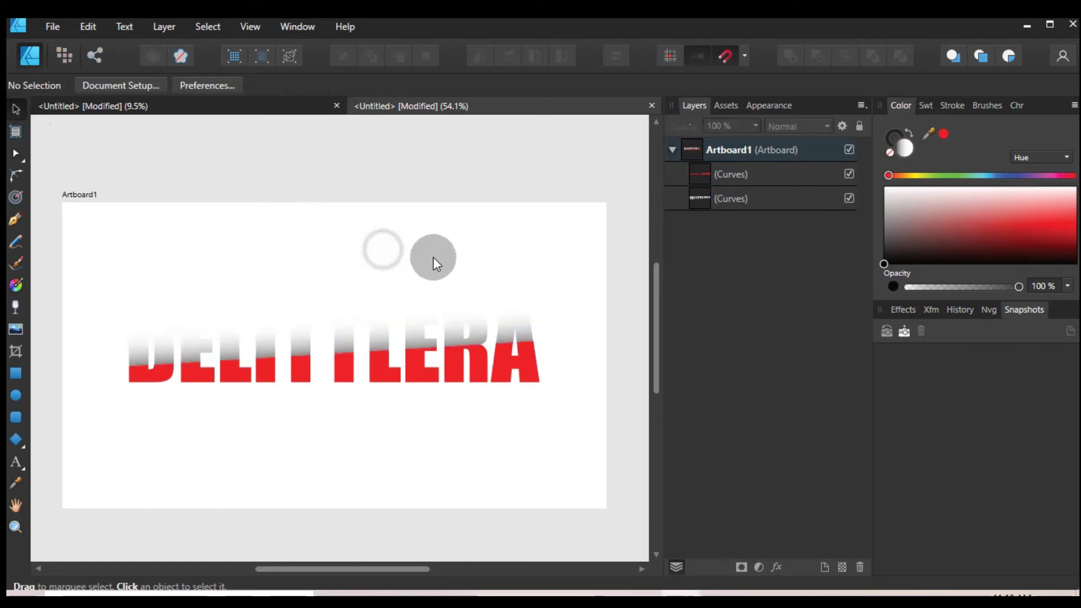
pyautogui.click(463, 321)
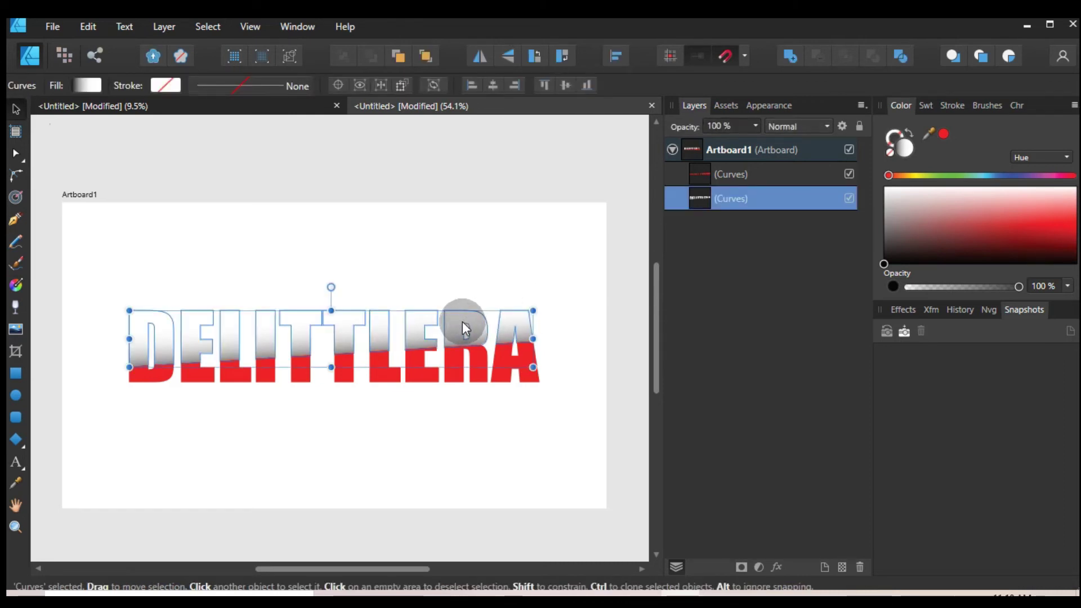
pyautogui.click(405, 376)
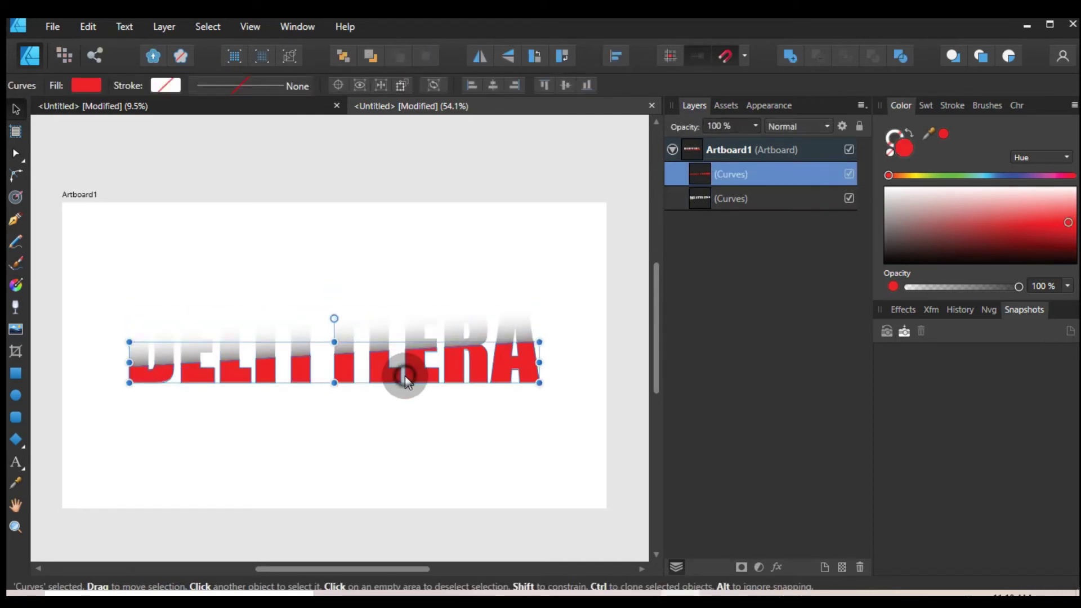
pyautogui.click(887, 190)
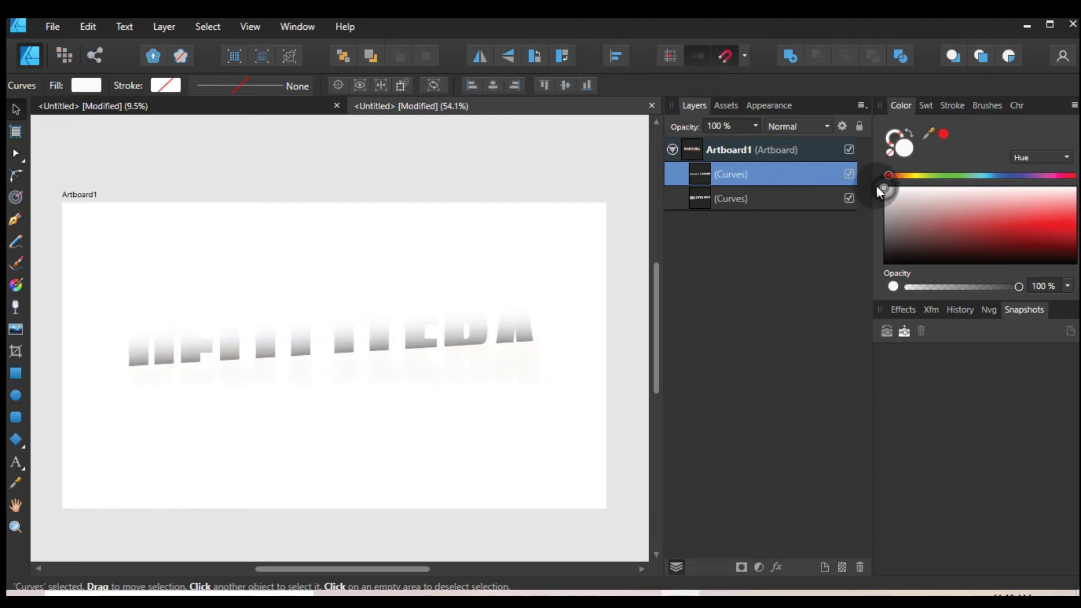
pyautogui.click(286, 297)
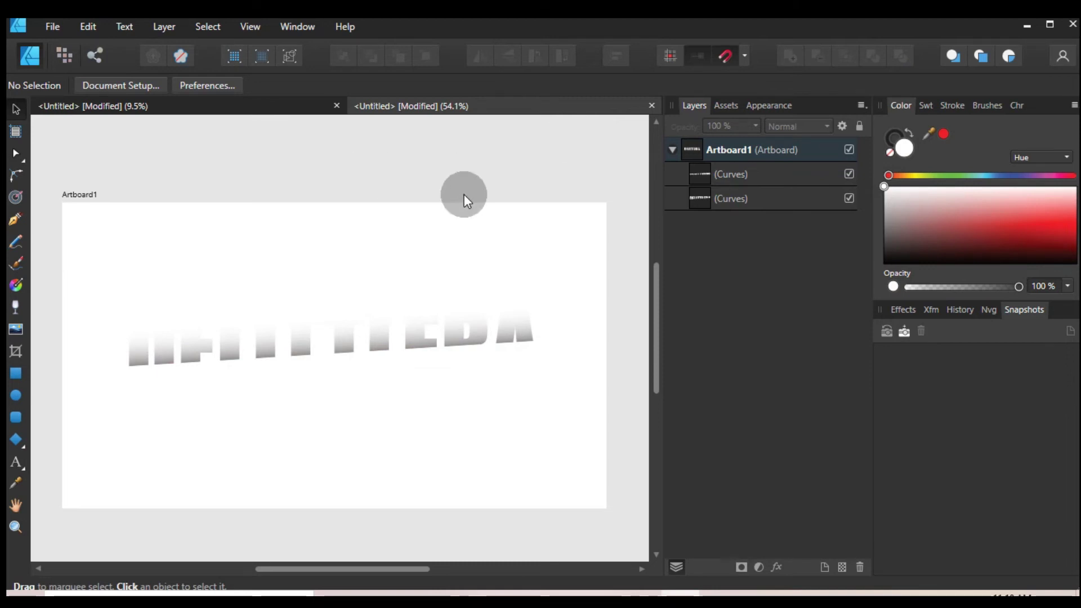
pyautogui.click(353, 385)
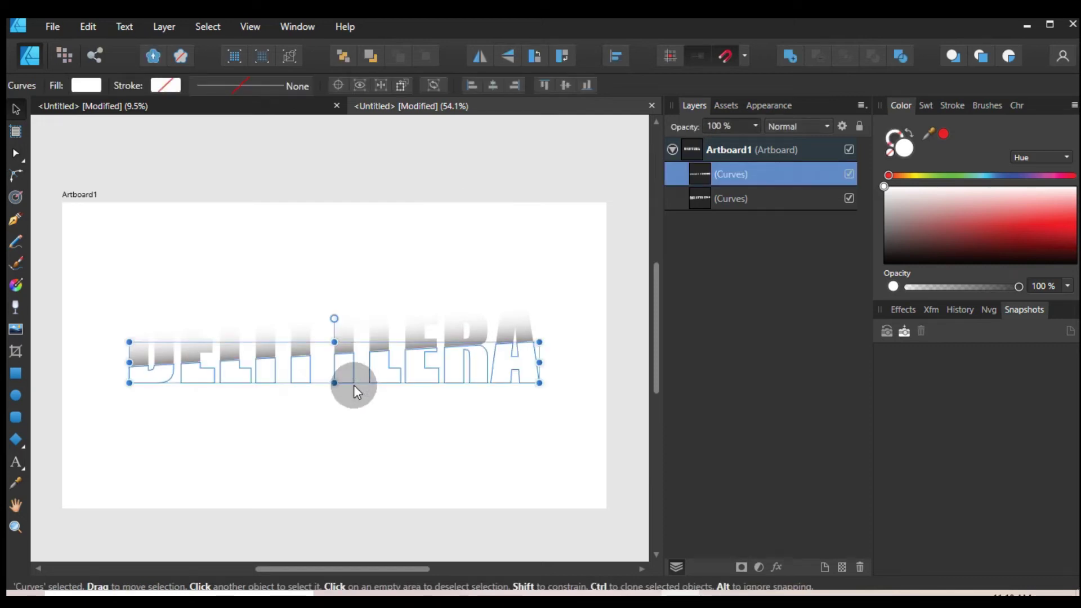
pyautogui.click(251, 255)
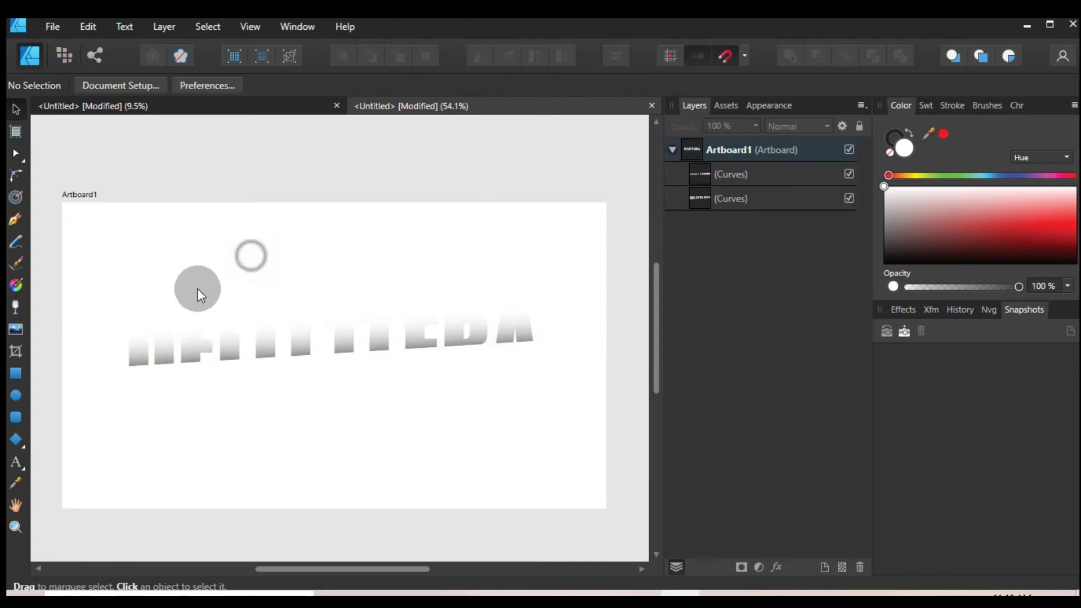
# Step: Draw an artboard-sized rectangle and fill it a dark navy blue
pyautogui.click(16, 376)
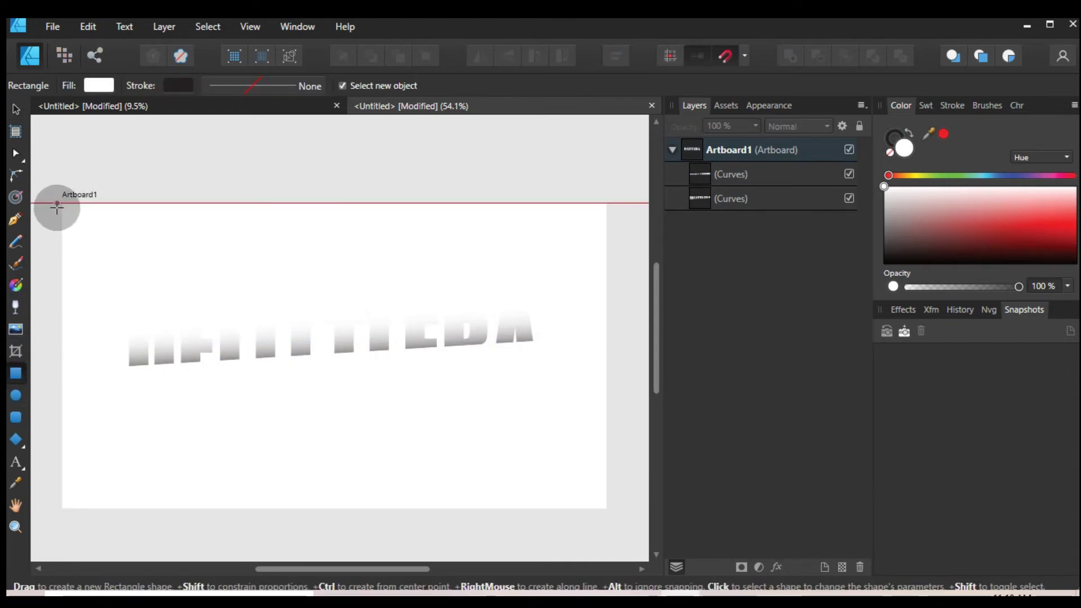
pyautogui.moveTo(61, 203); pyautogui.dragTo(604, 508)
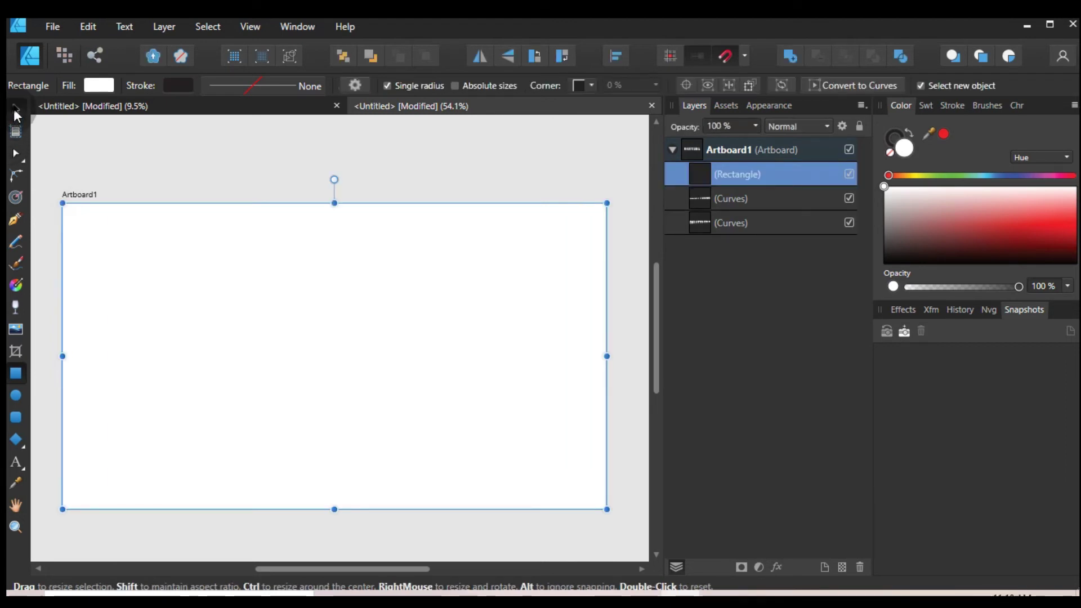
pyautogui.click(1001, 175)
pyautogui.click(1043, 238)
pyautogui.moveTo(1033, 242); pyautogui.dragTo(982, 252)
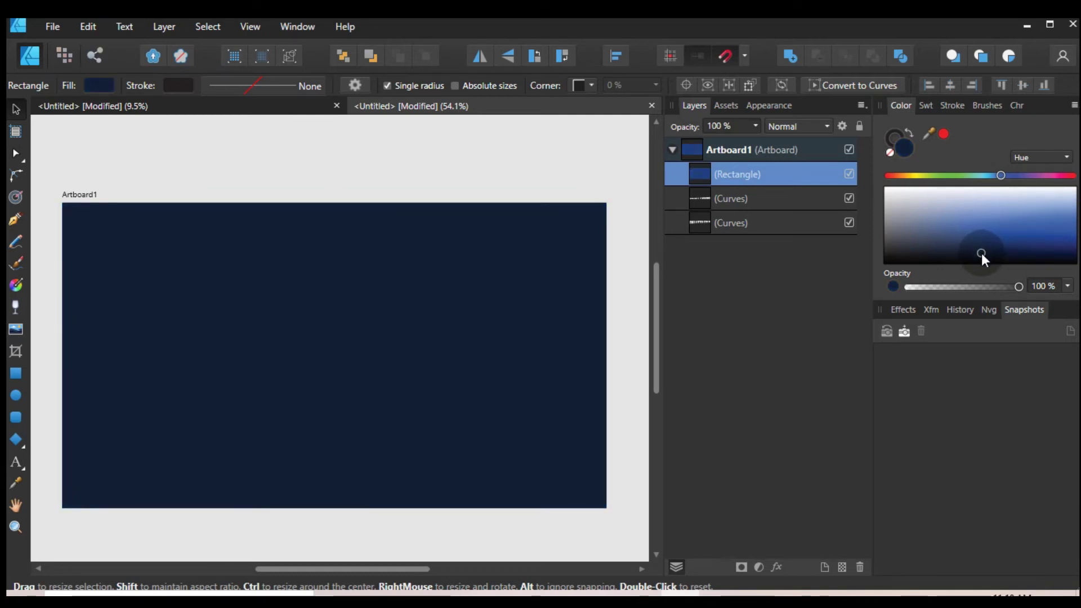
pyautogui.click(519, 281)
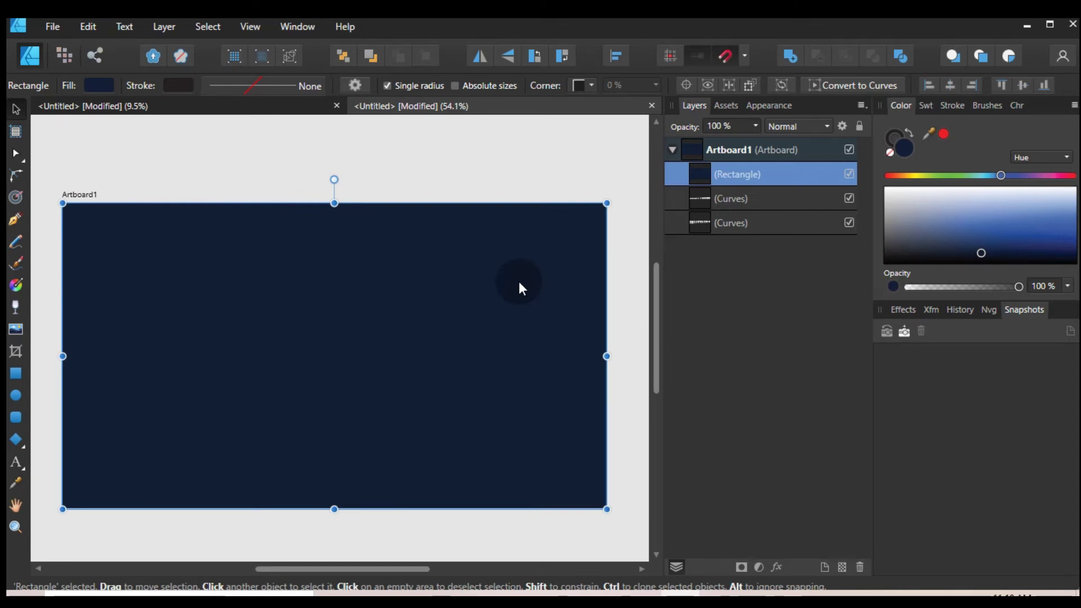
# Step: Send the navy rectangle behind the DELITTLERA lettering with Arrange > Move to Back
pyautogui.rightClick(518, 281)
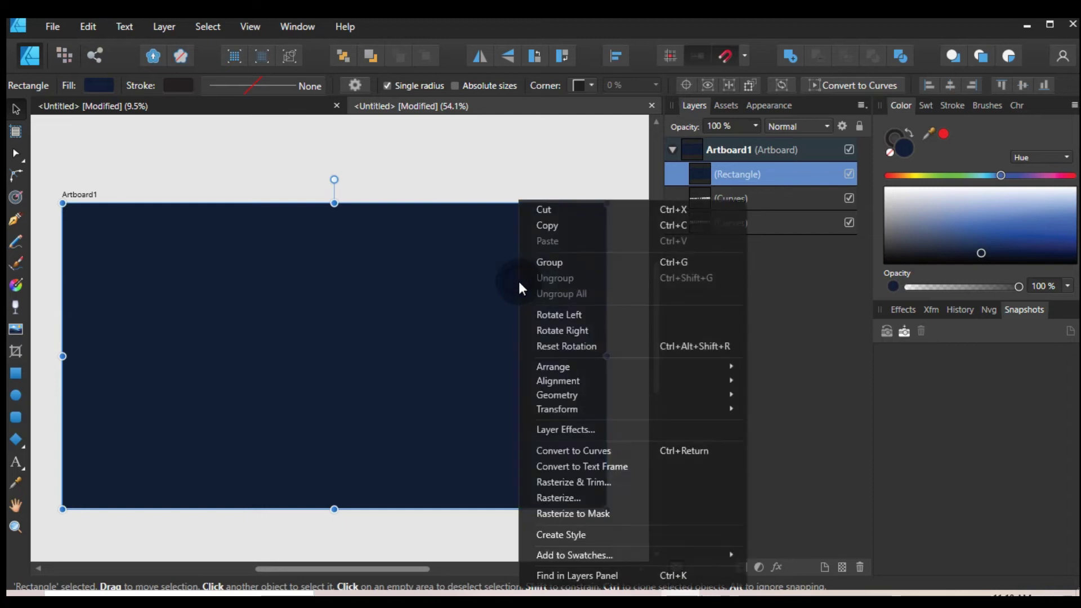
pyautogui.click(733, 174)
pyautogui.moveTo(733, 174)
pyautogui.mouseDown()
pyautogui.moveTo(669, 245)
pyautogui.moveTo(700, 183)
pyautogui.mouseUp()
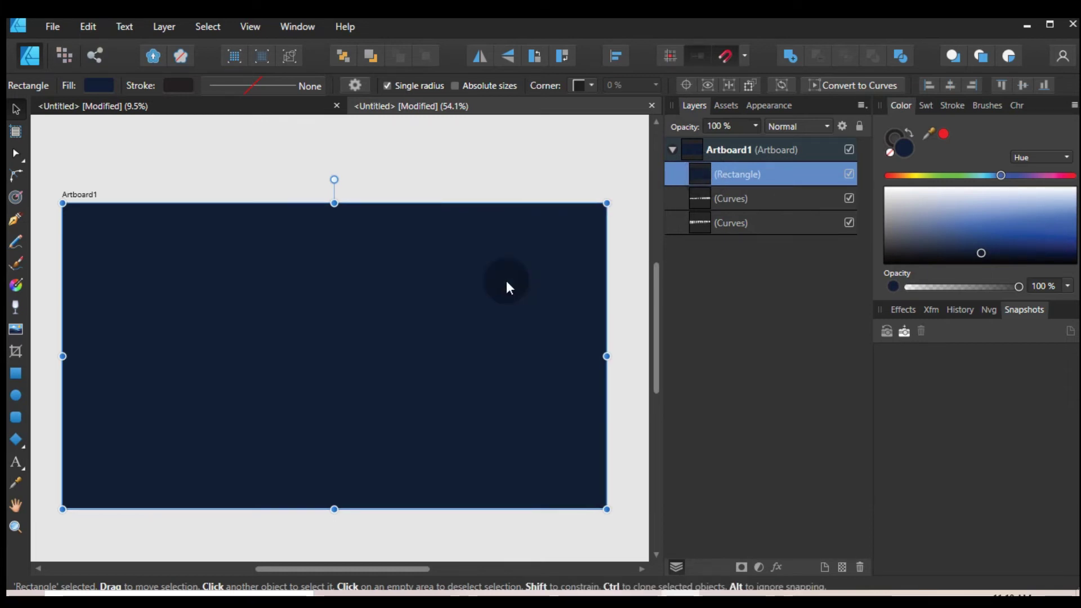
pyautogui.rightClick(478, 302)
pyautogui.moveTo(557, 366)
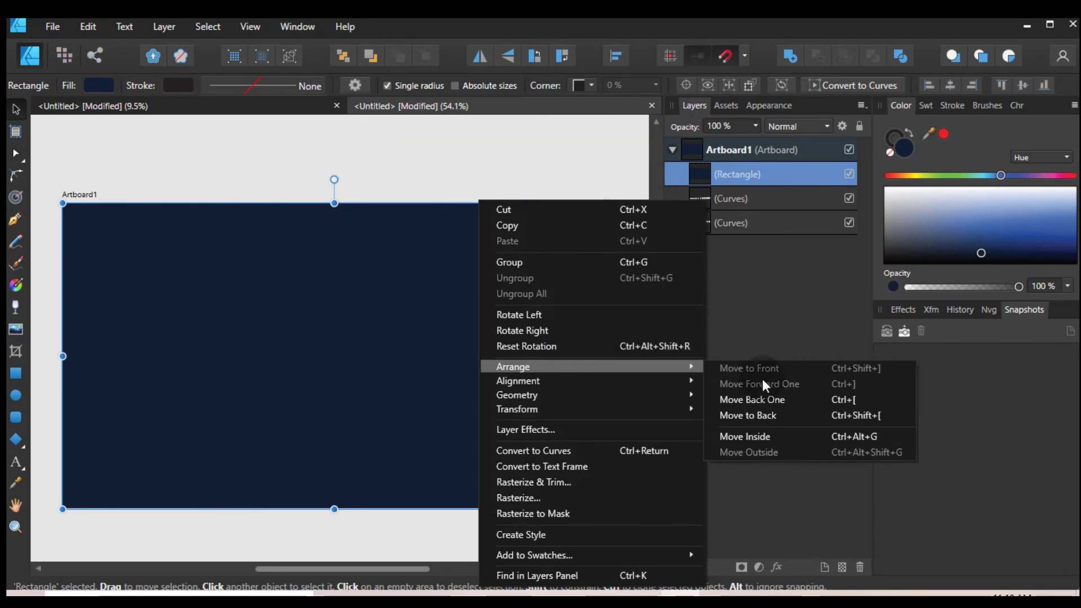
pyautogui.click(747, 417)
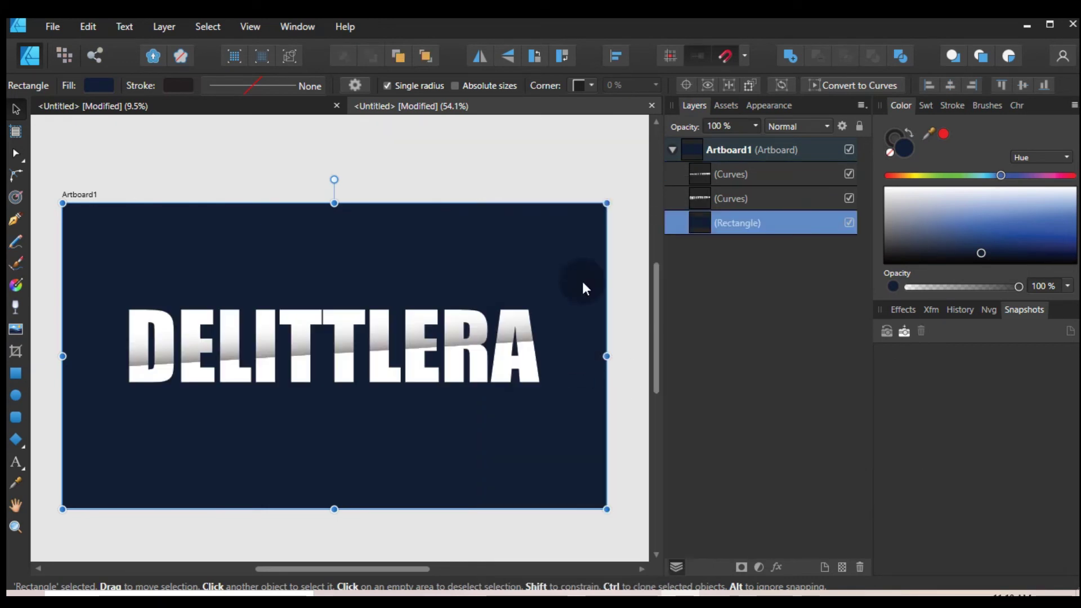
pyautogui.click(626, 170)
pyautogui.click(483, 273)
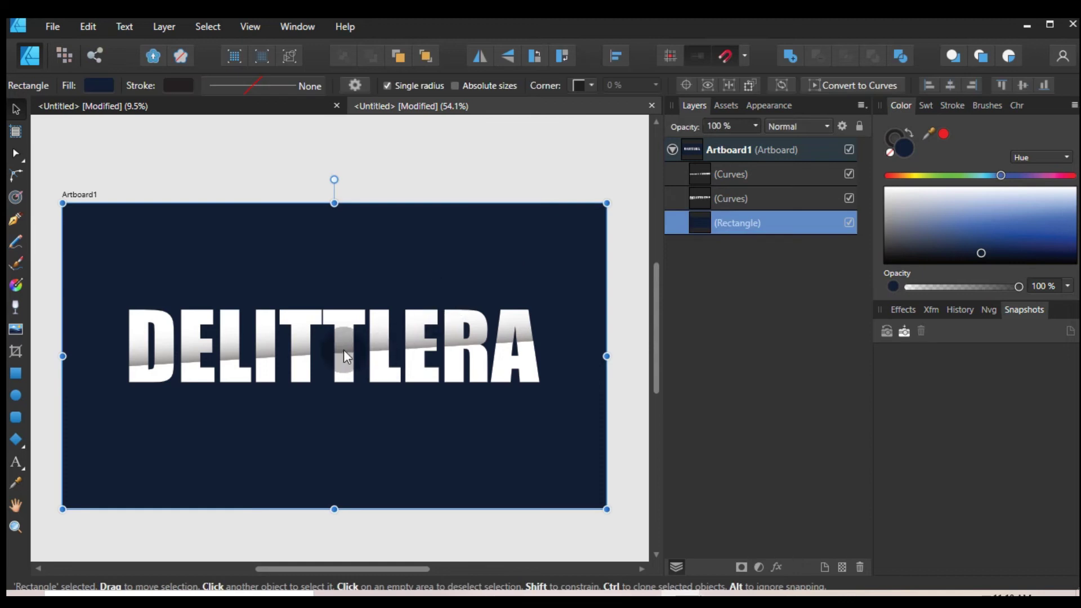
pyautogui.click(281, 175)
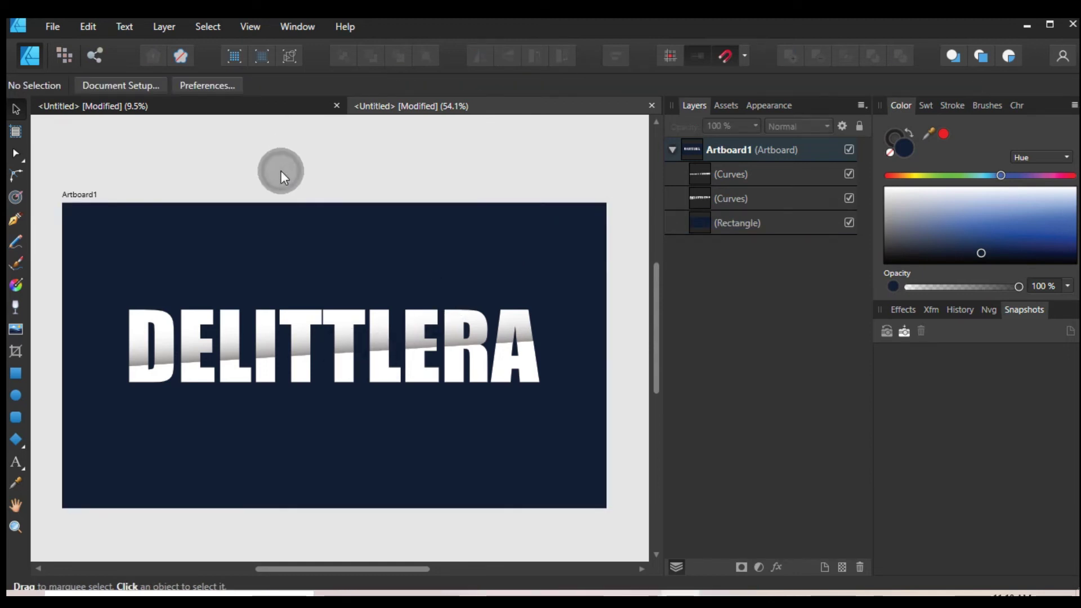
pyautogui.click(286, 285)
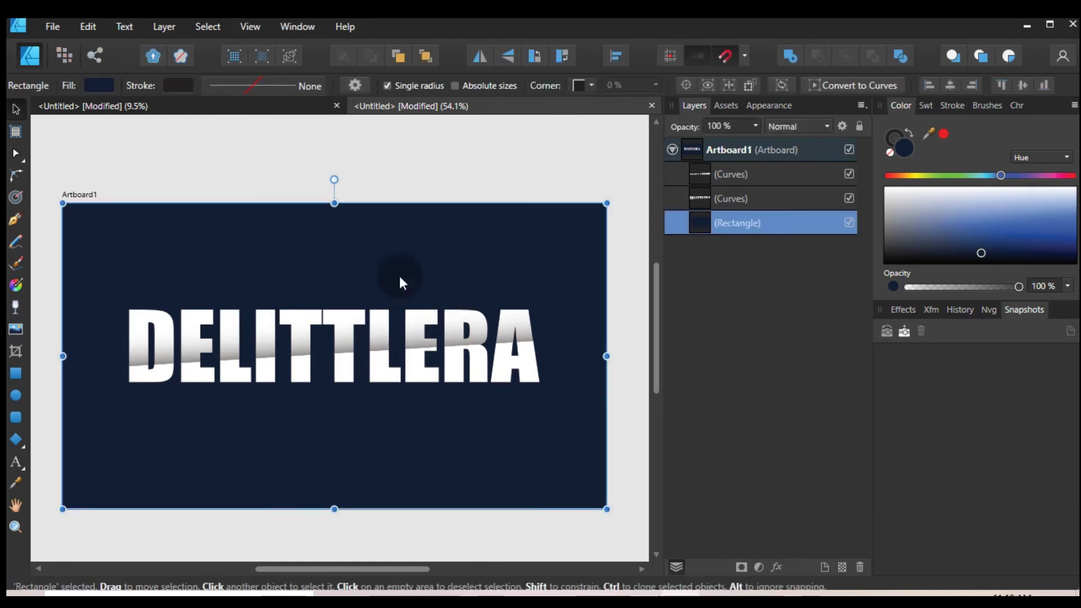
# Step: Give the background rectangle an elliptical gradient with its centre moved up toward the lettering
pyautogui.click(107, 86)
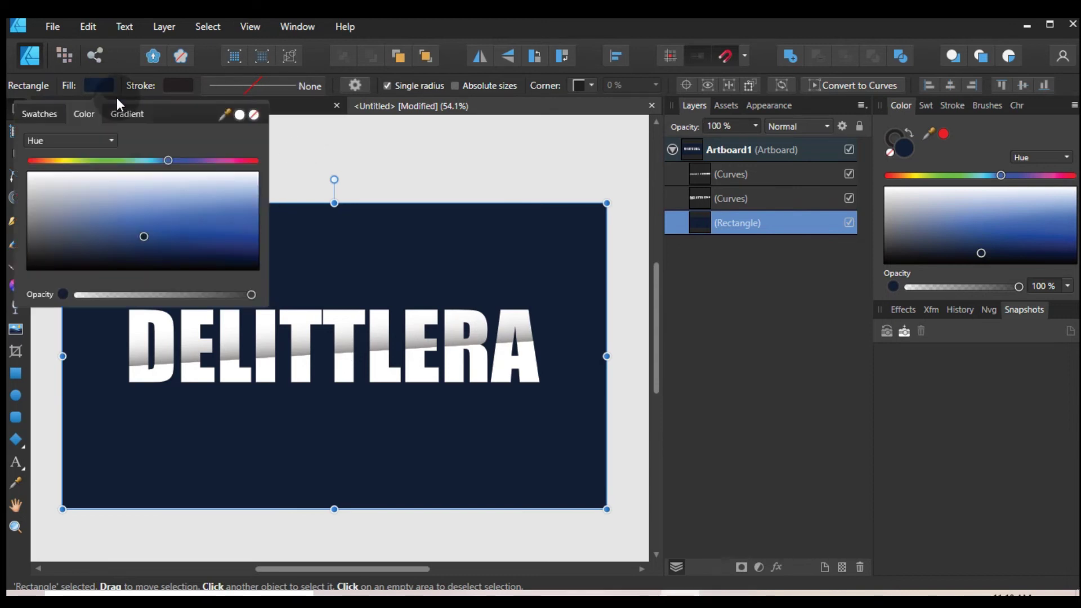
pyautogui.click(9, 293)
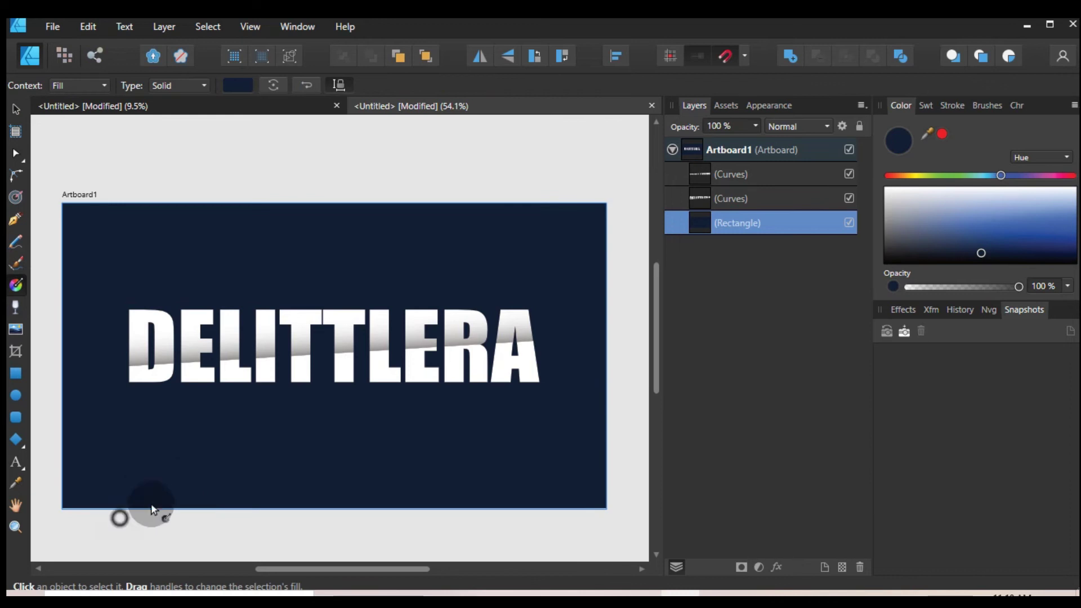
pyautogui.moveTo(119, 517); pyautogui.dragTo(539, 203)
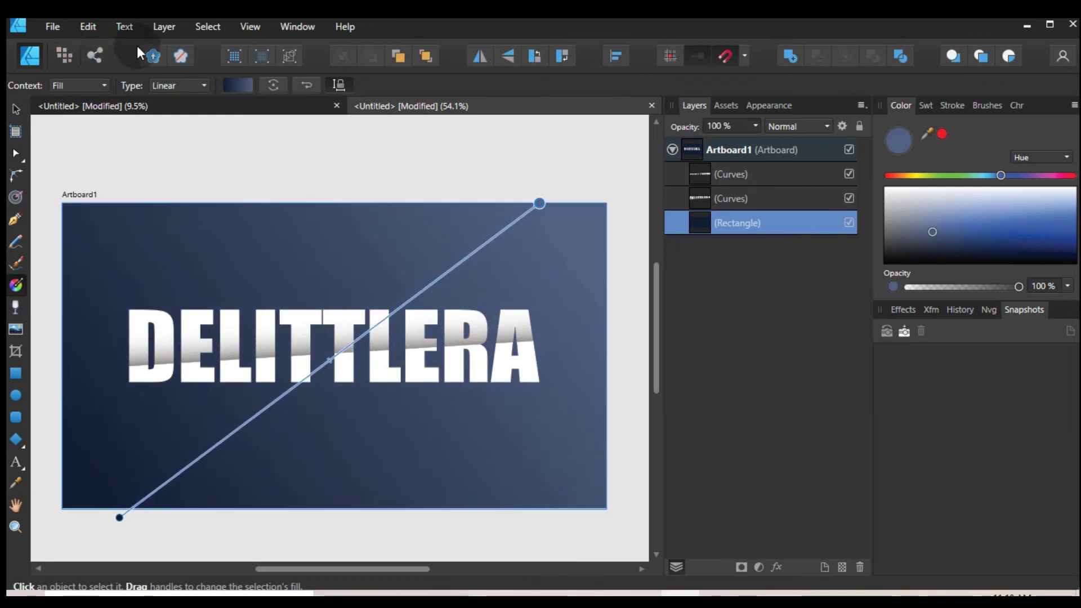
pyautogui.click(239, 85)
pyautogui.click(208, 186)
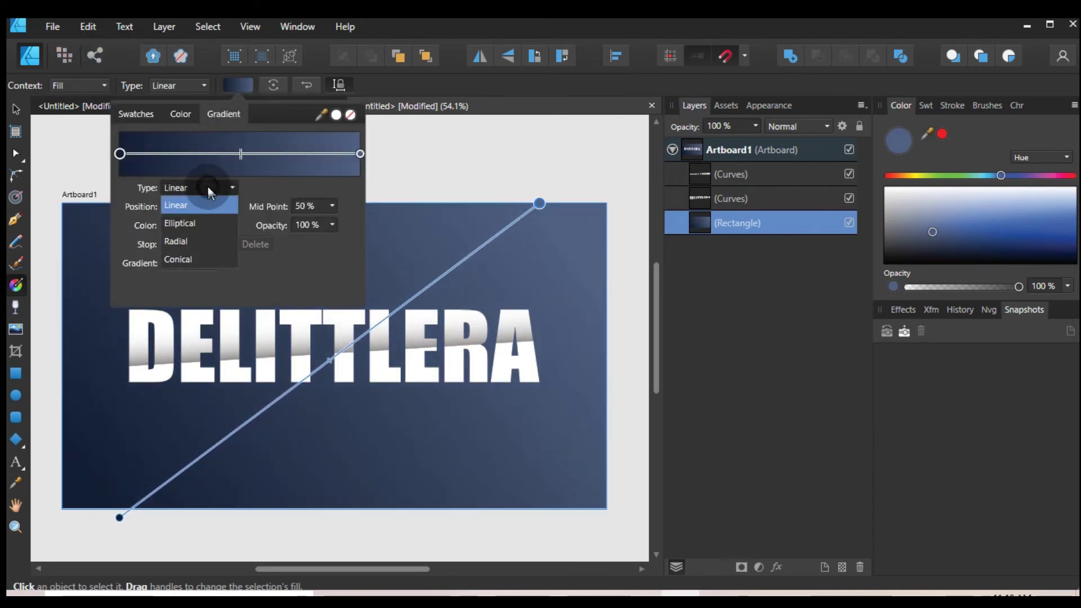
pyautogui.click(191, 224)
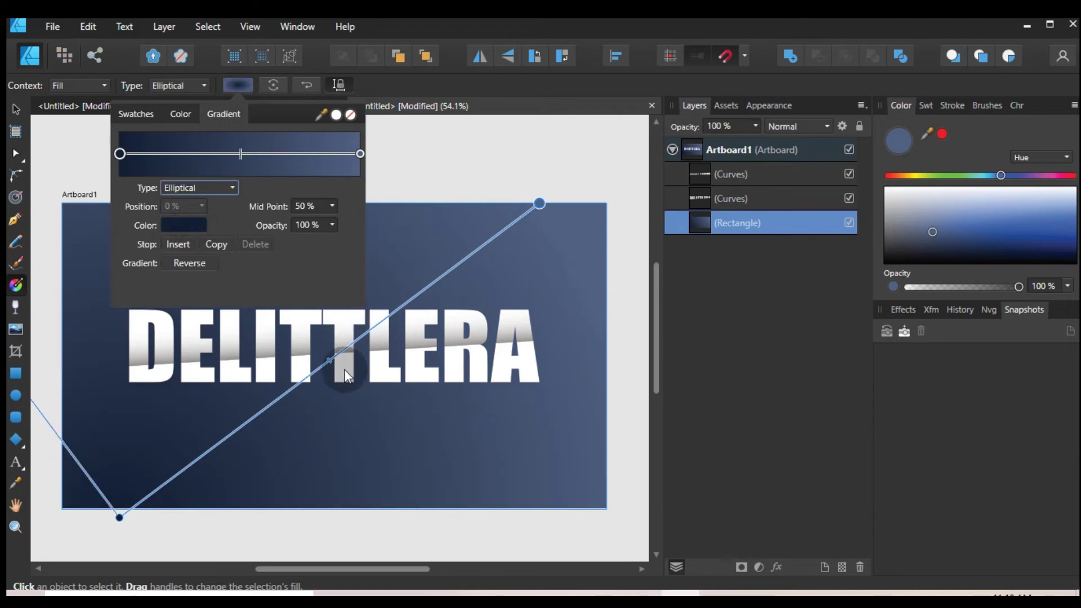
pyautogui.moveTo(119, 519); pyautogui.dragTo(320, 403)
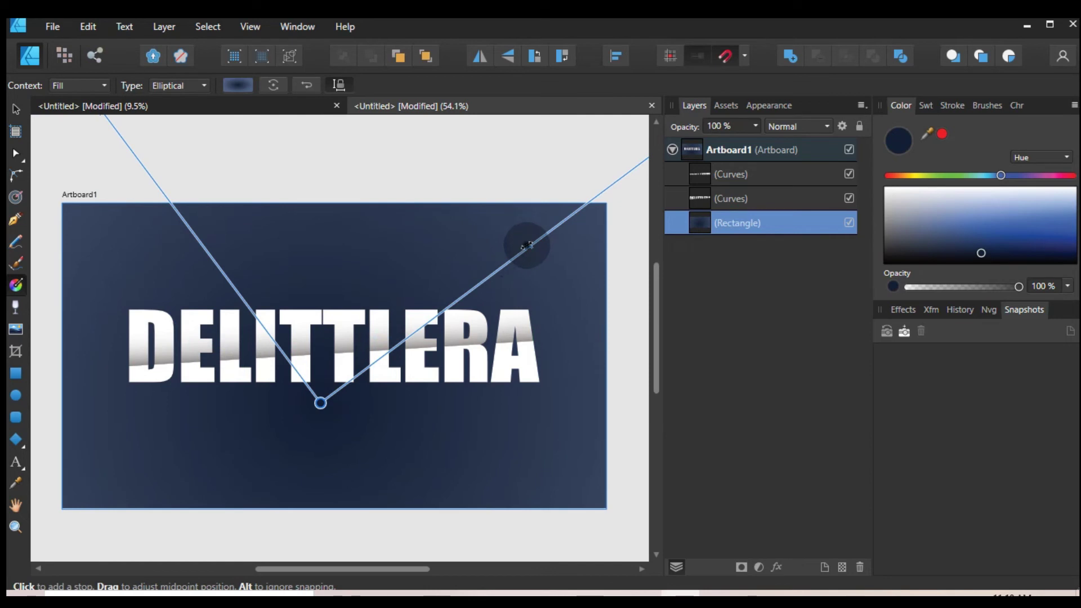
# Step: Colour the outer stop dark navy and the centre medium blue, then raise and widen the glow
pyautogui.scroll(-2, 334, 231)
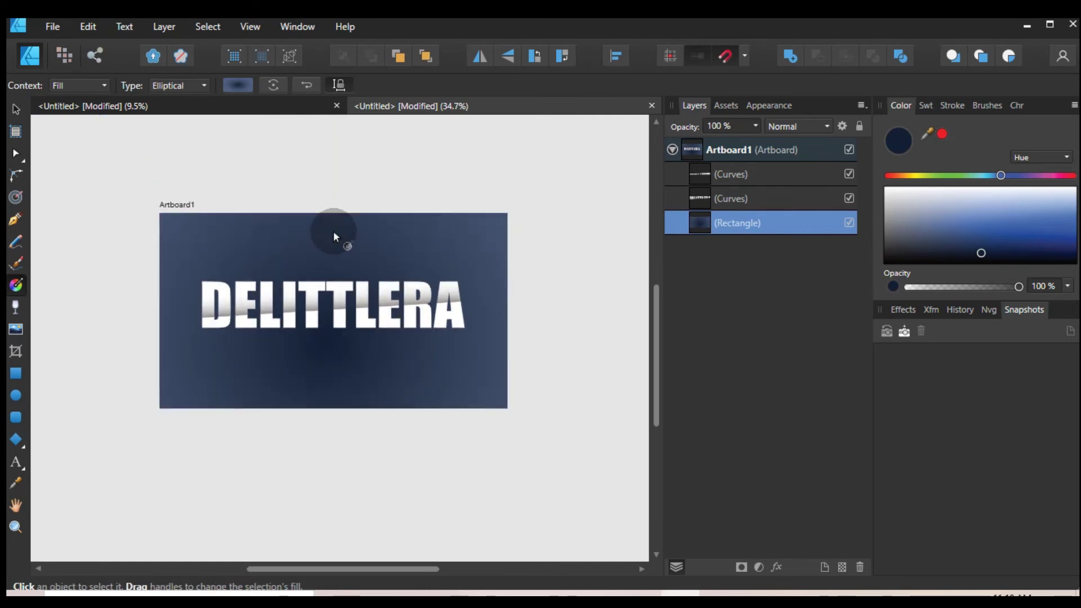
pyautogui.scroll(-1, 334, 228)
pyautogui.scroll(1, 215, 201)
pyautogui.click(199, 156)
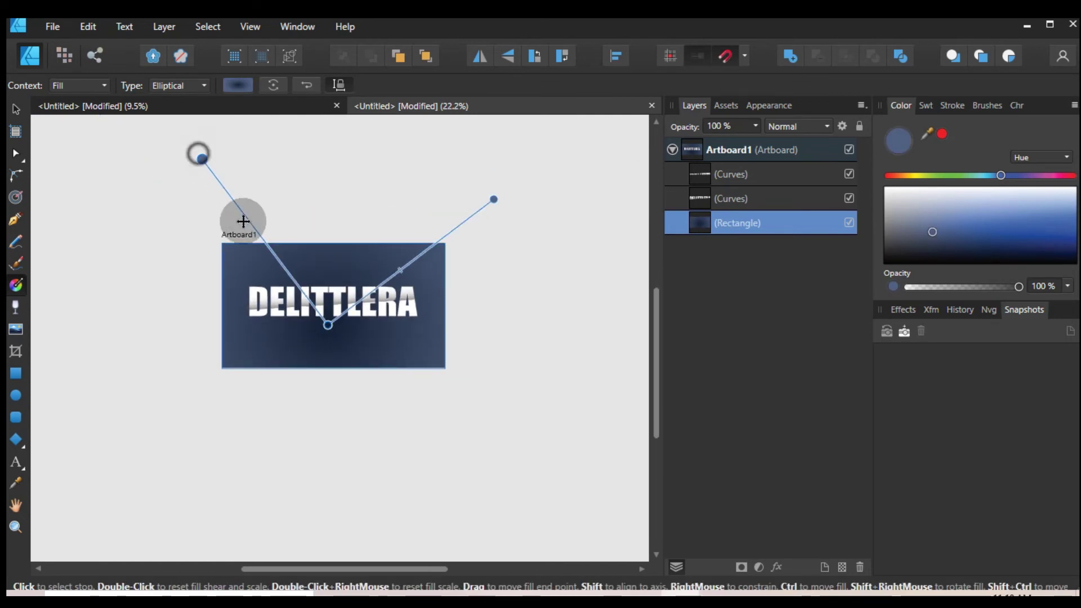
pyautogui.scroll(2, 338, 307)
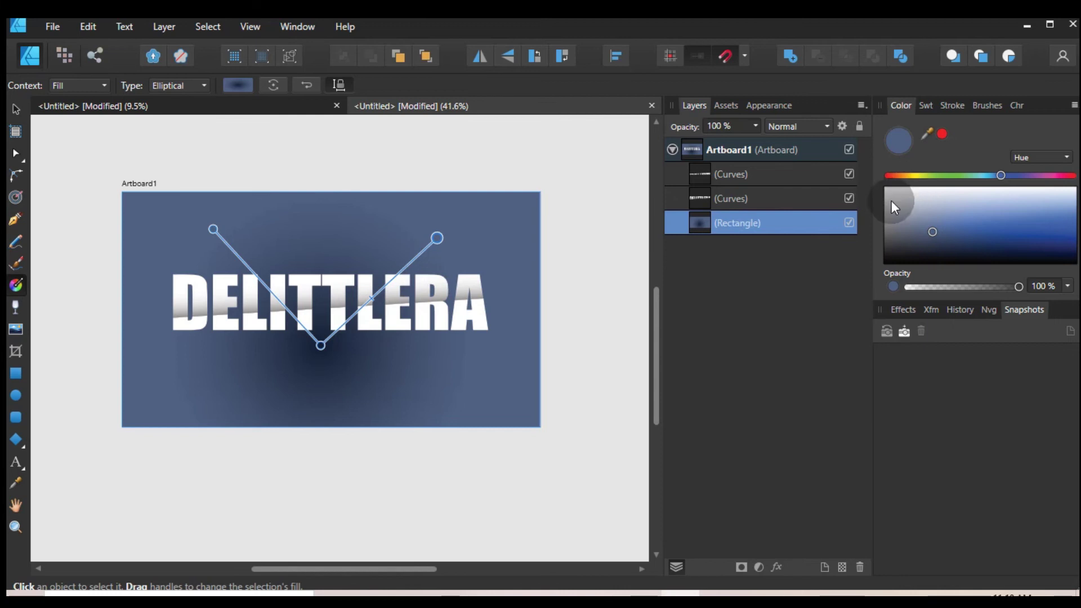
pyautogui.click(1059, 252)
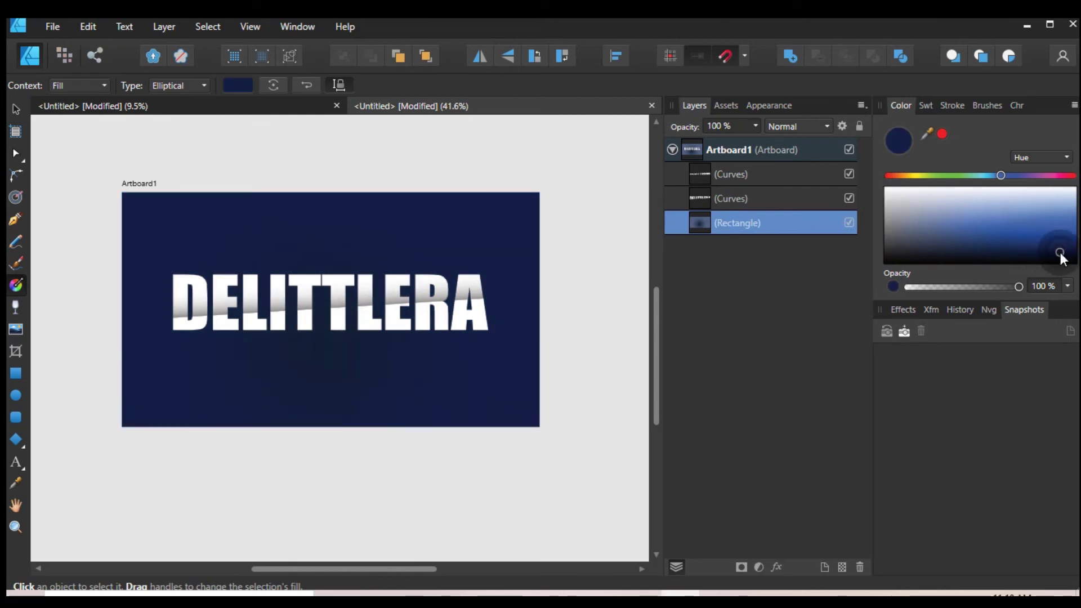
pyautogui.click(320, 345)
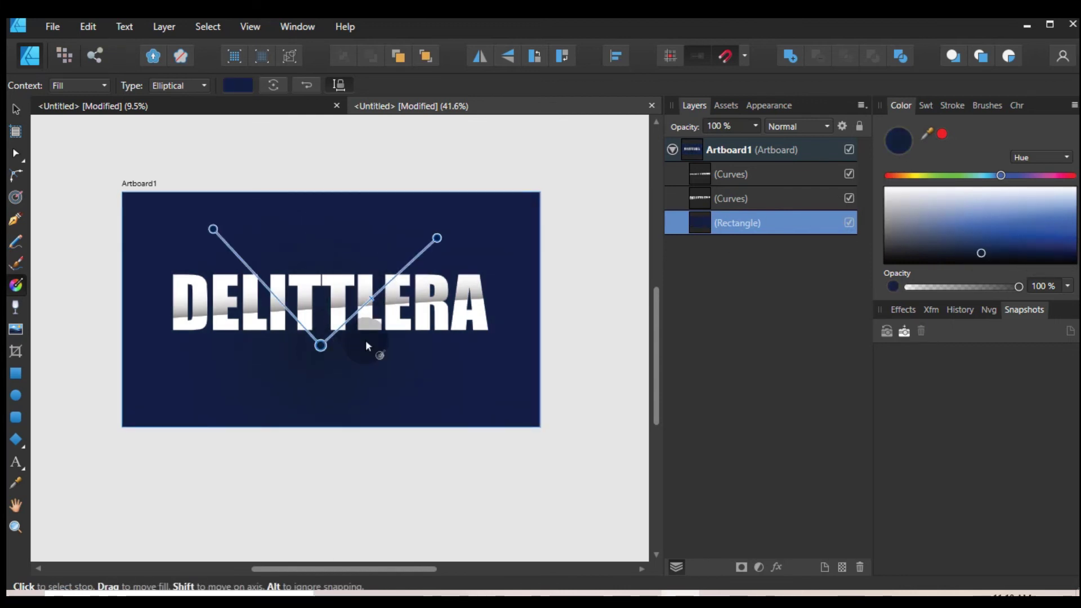
pyautogui.moveTo(1032, 225); pyautogui.dragTo(997, 247)
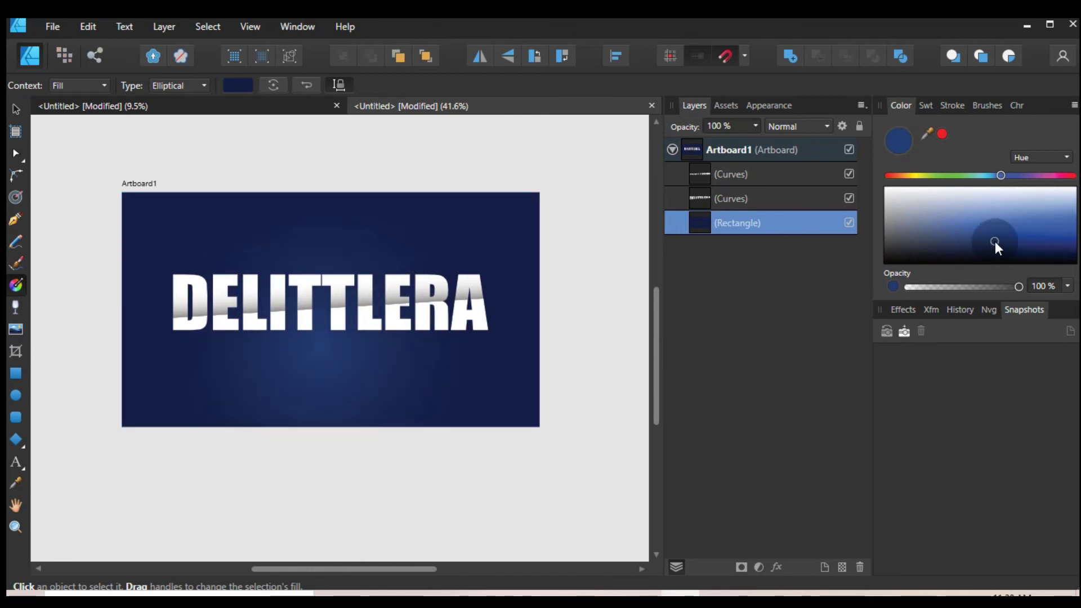
pyautogui.moveTo(316, 338); pyautogui.dragTo(325, 306)
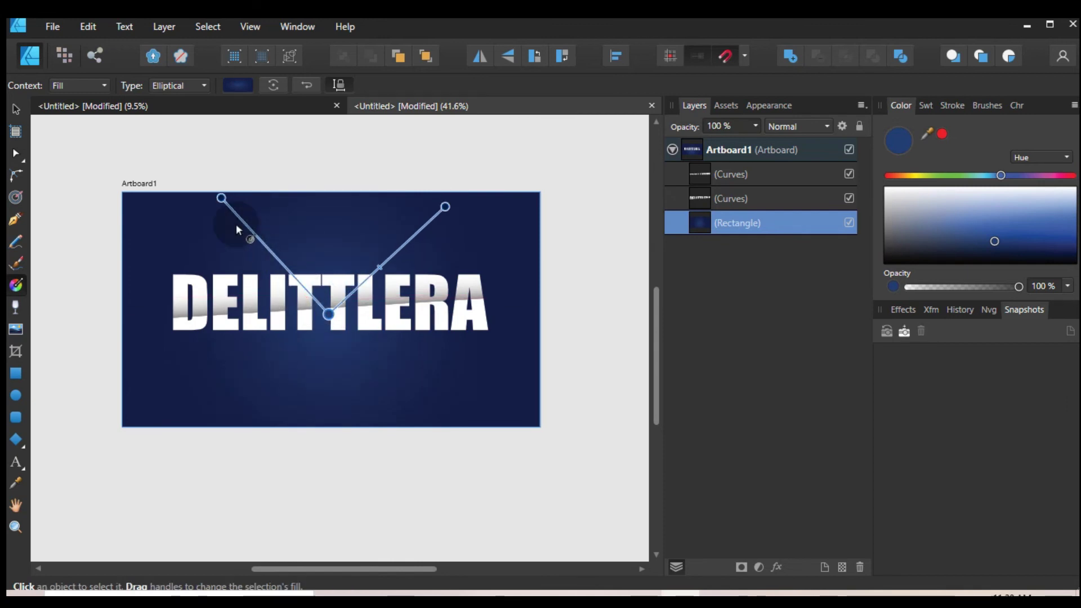
pyautogui.moveTo(221, 199)
pyautogui.mouseDown()
pyautogui.moveTo(174, 192)
pyautogui.moveTo(138, 235)
pyautogui.mouseUp()
# Step: With the background hidden, shorten the text's linear gradient, lower its midpoint and turn its end stop grey
pyautogui.scroll(2, 286, 343)
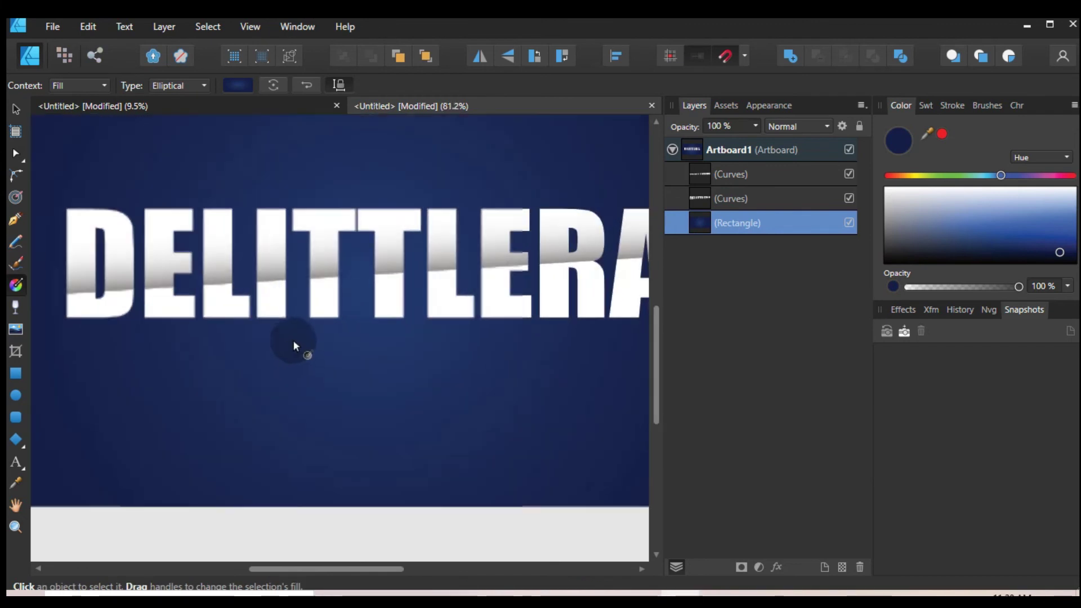
pyautogui.click(339, 235)
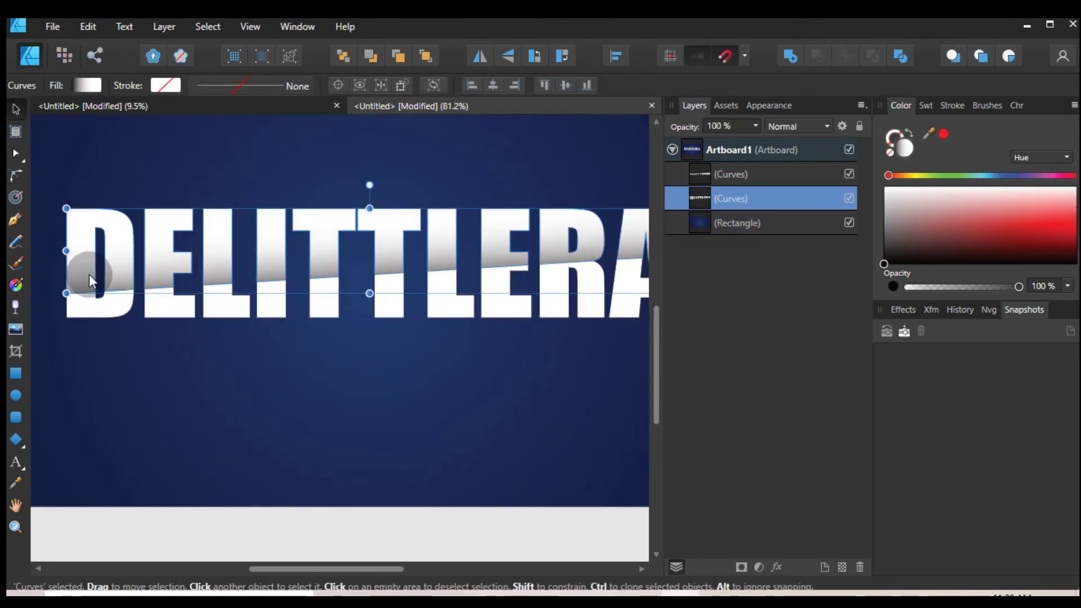
pyautogui.click(848, 222)
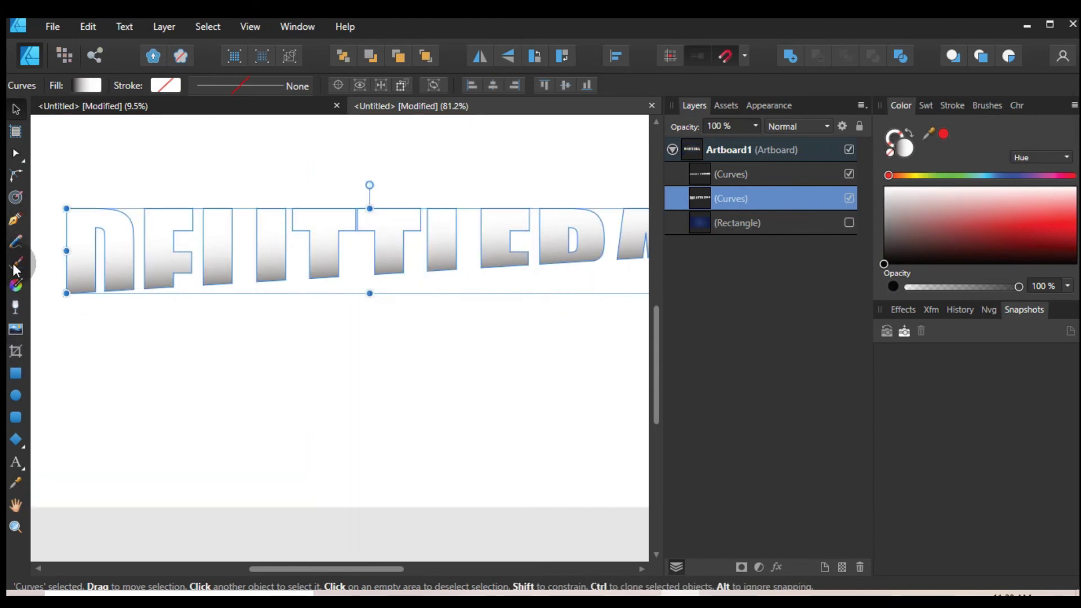
pyautogui.click(15, 286)
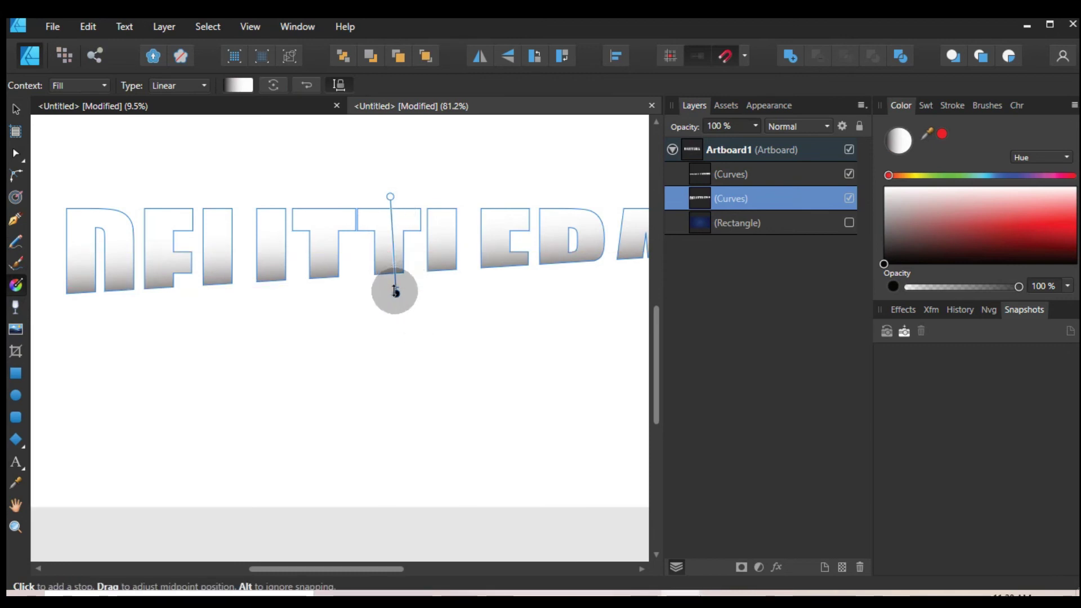
pyautogui.moveTo(396, 295); pyautogui.dragTo(392, 267)
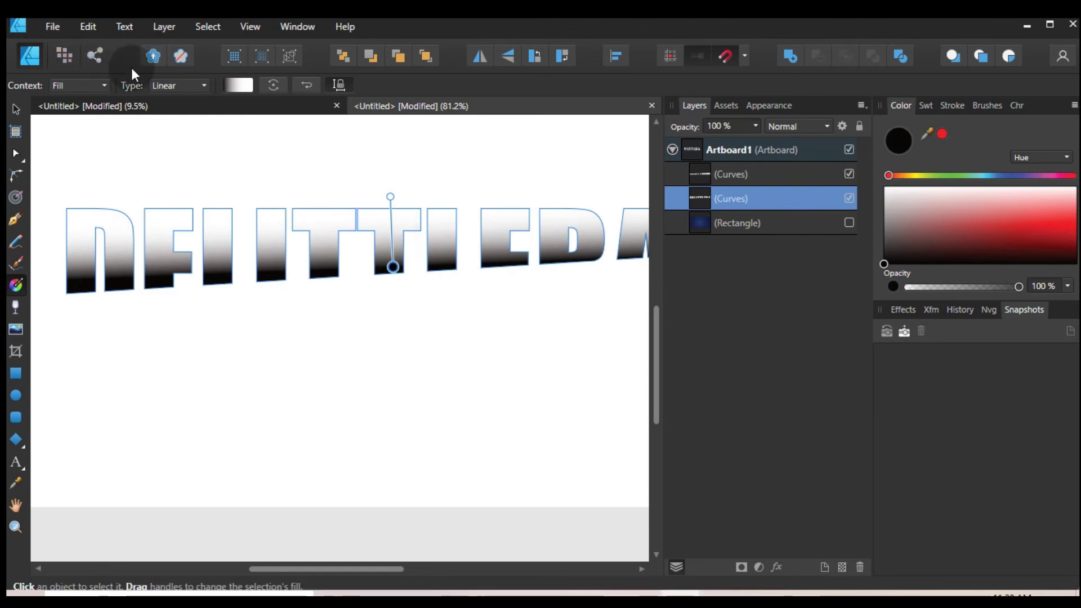
pyautogui.click(248, 84)
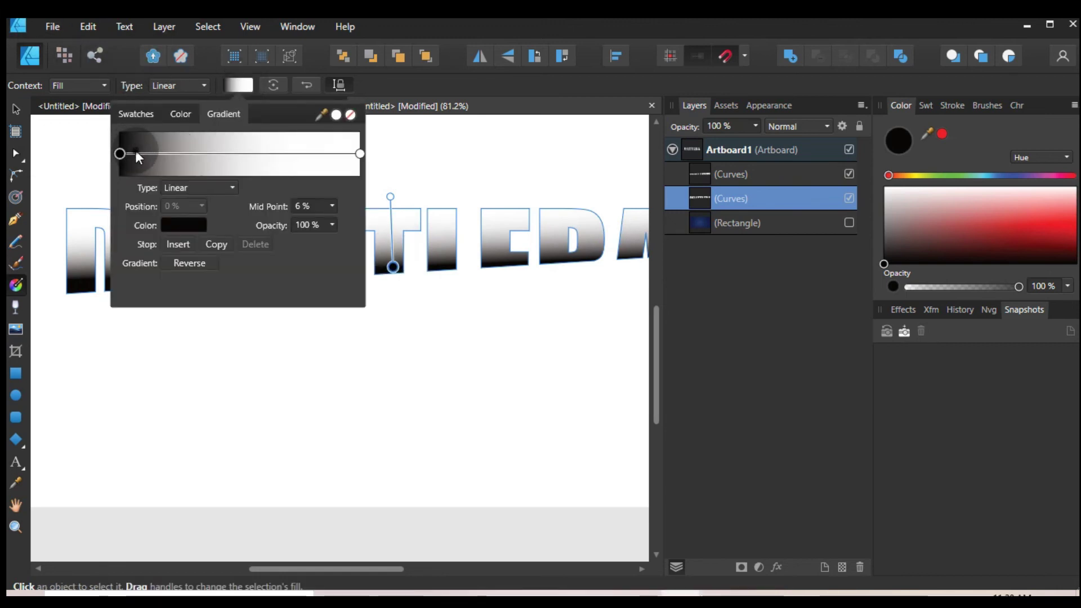
pyautogui.moveTo(135, 150); pyautogui.dragTo(127, 154)
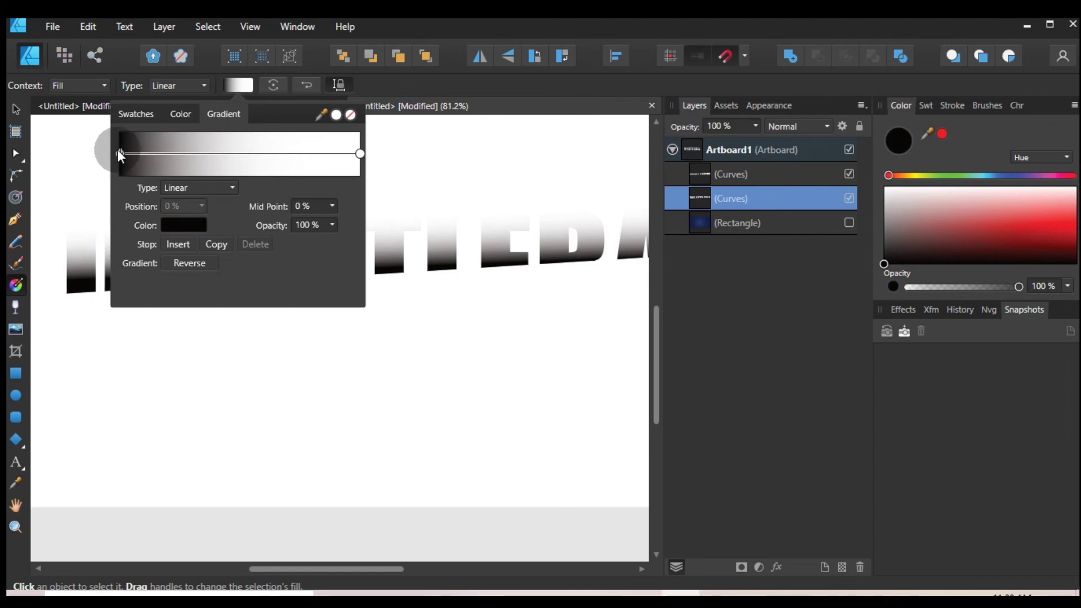
pyautogui.moveTo(390, 213)
pyautogui.mouseDown()
pyautogui.moveTo(389, 197)
pyautogui.moveTo(389, 248)
pyautogui.mouseUp()
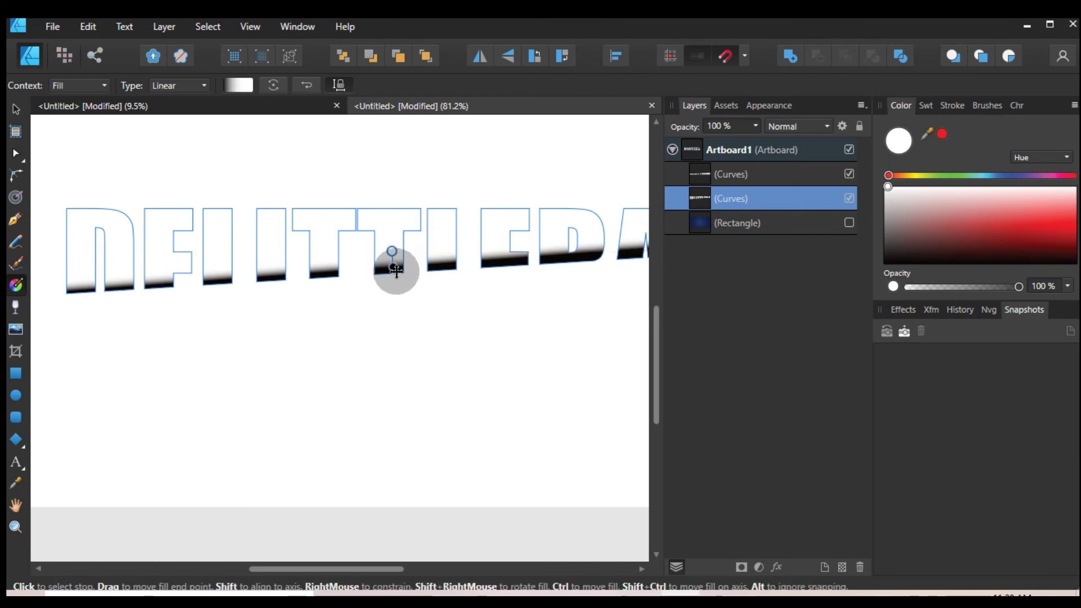
pyautogui.click(394, 268)
pyautogui.moveTo(884, 263); pyautogui.dragTo(891, 231)
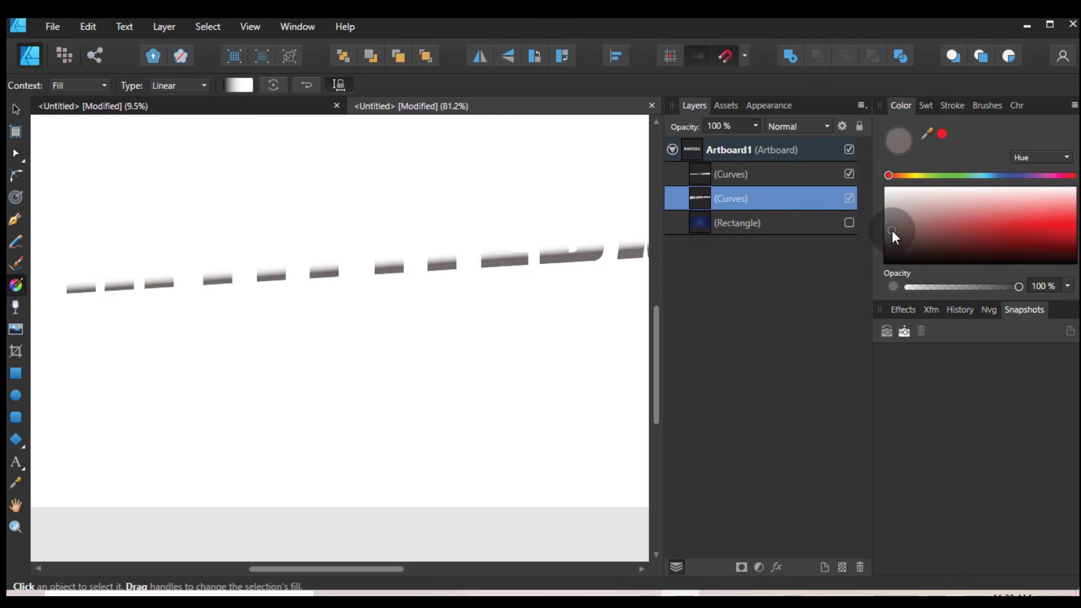
pyautogui.click(849, 223)
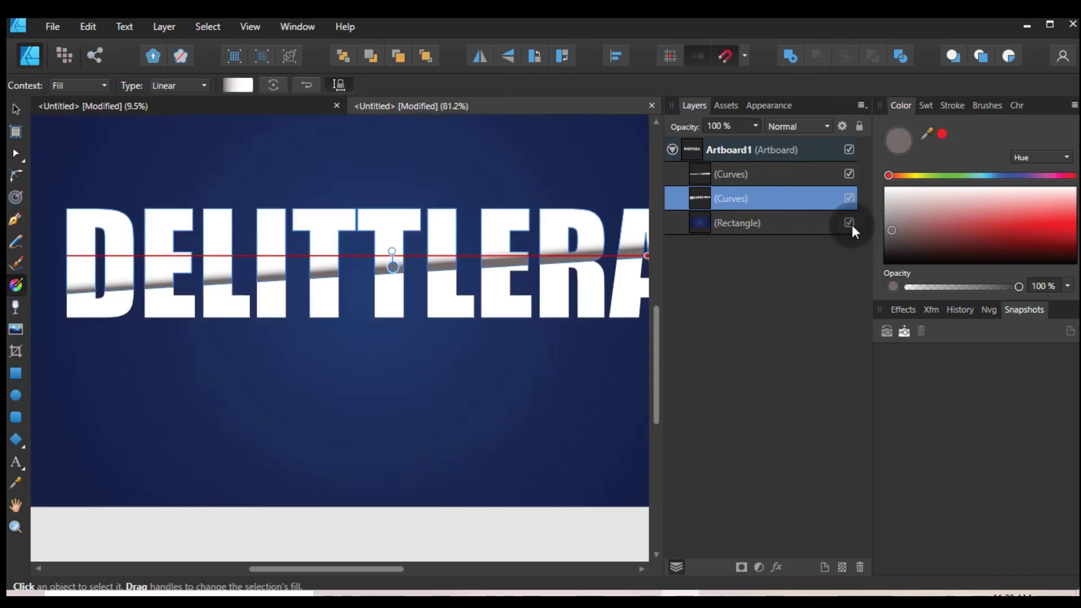
# Step: Stretch the text gradient's start higher and end lower, set the end stop black, and show the background again
pyautogui.click(16, 108)
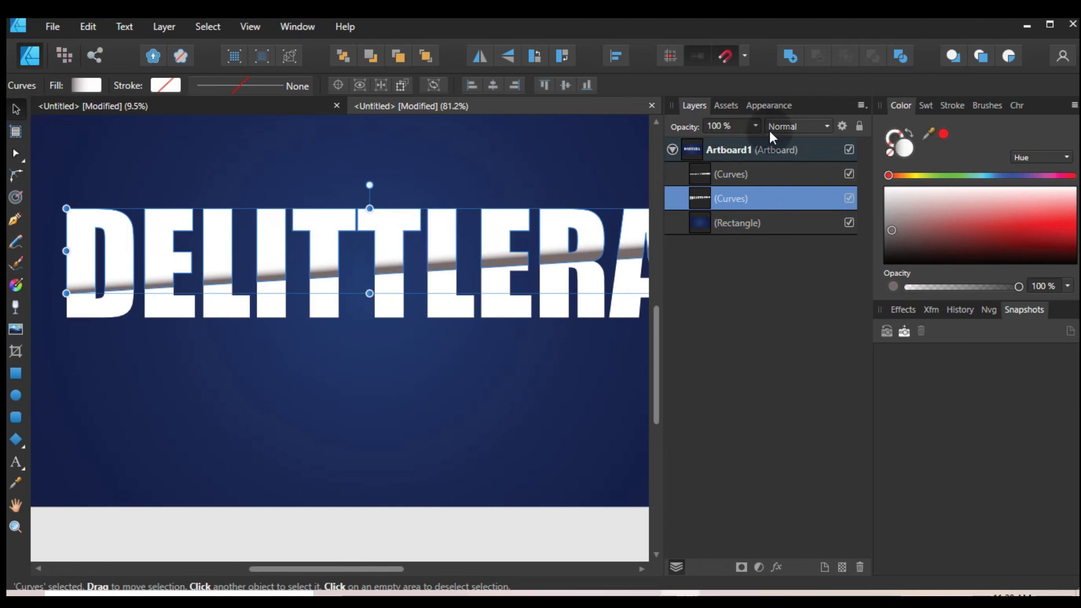
pyautogui.click(849, 223)
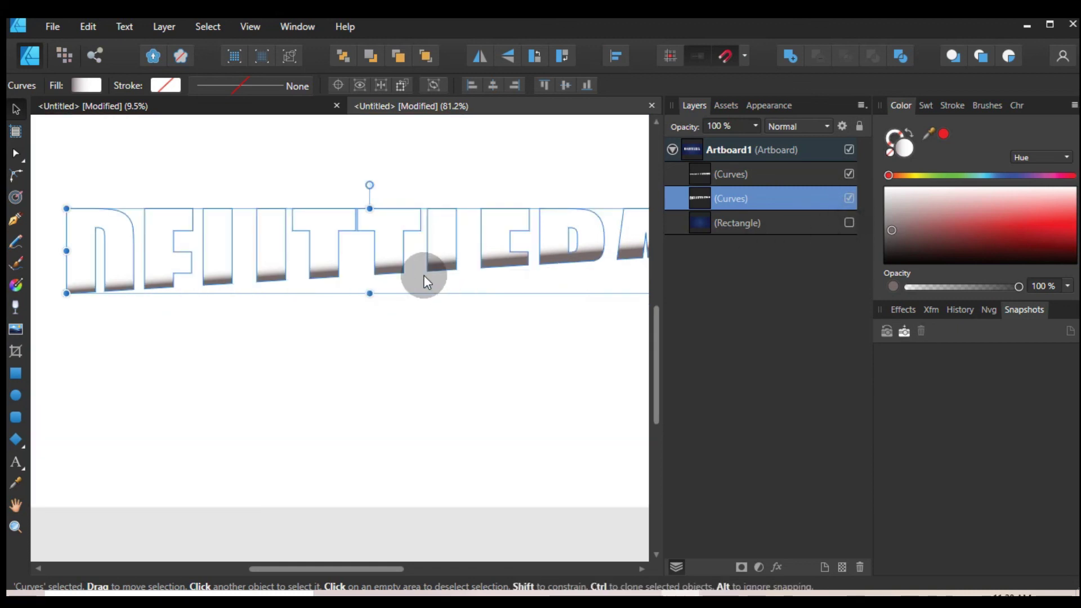
pyautogui.click(15, 285)
pyautogui.moveTo(394, 254); pyautogui.dragTo(392, 237)
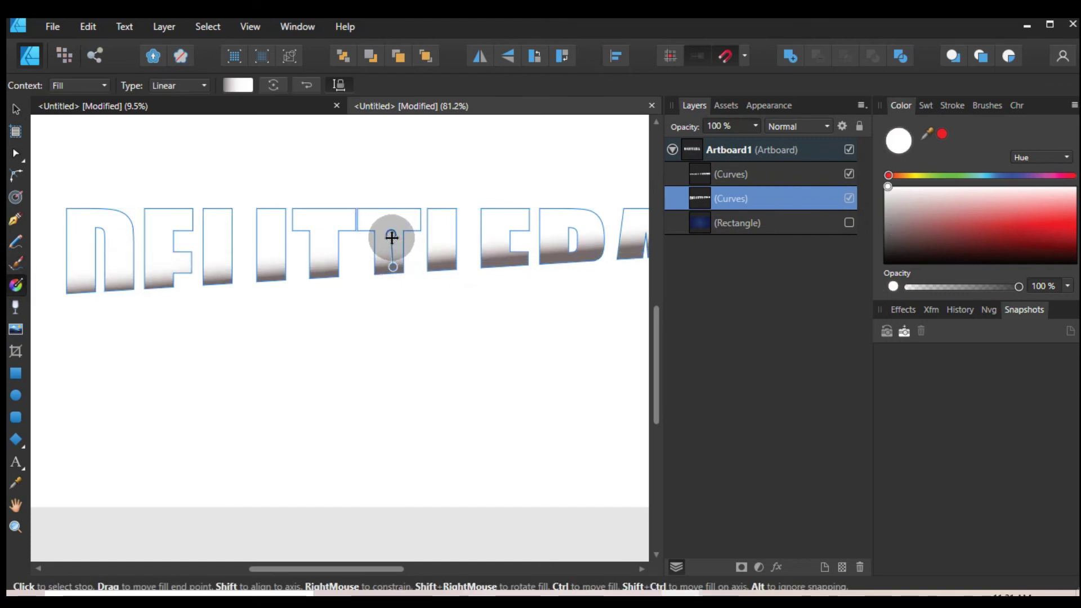
pyautogui.moveTo(393, 266); pyautogui.dragTo(393, 283)
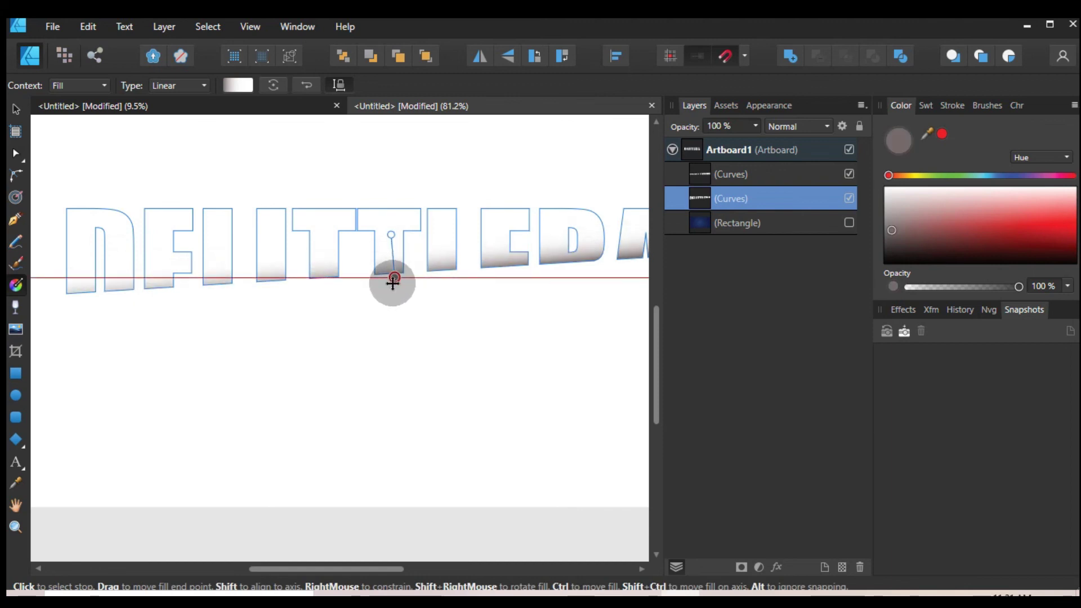
pyautogui.moveTo(393, 286); pyautogui.dragTo(394, 285)
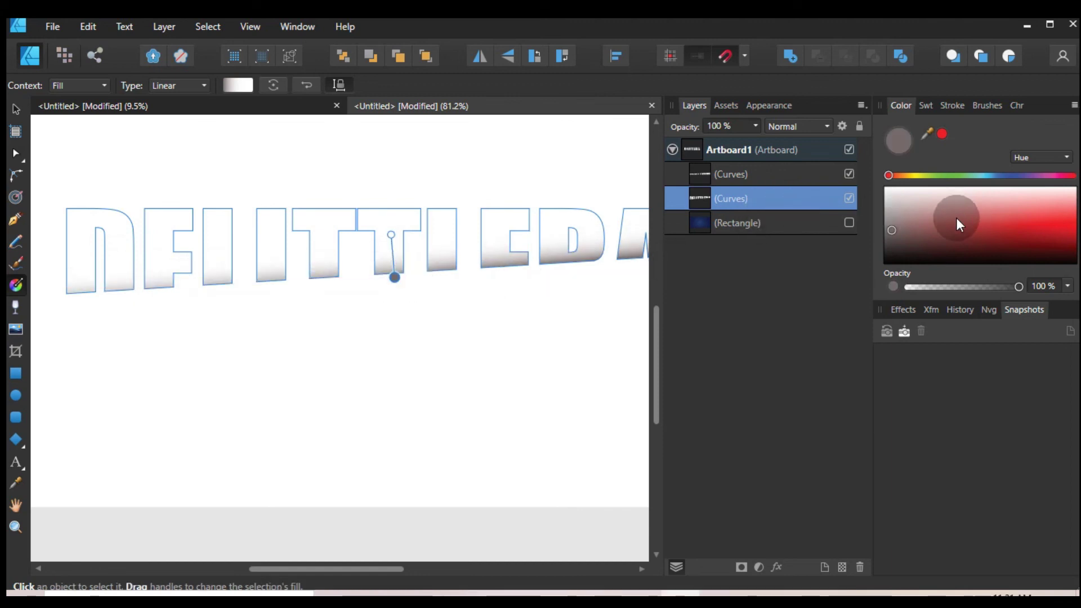
pyautogui.moveTo(893, 232); pyautogui.dragTo(888, 264)
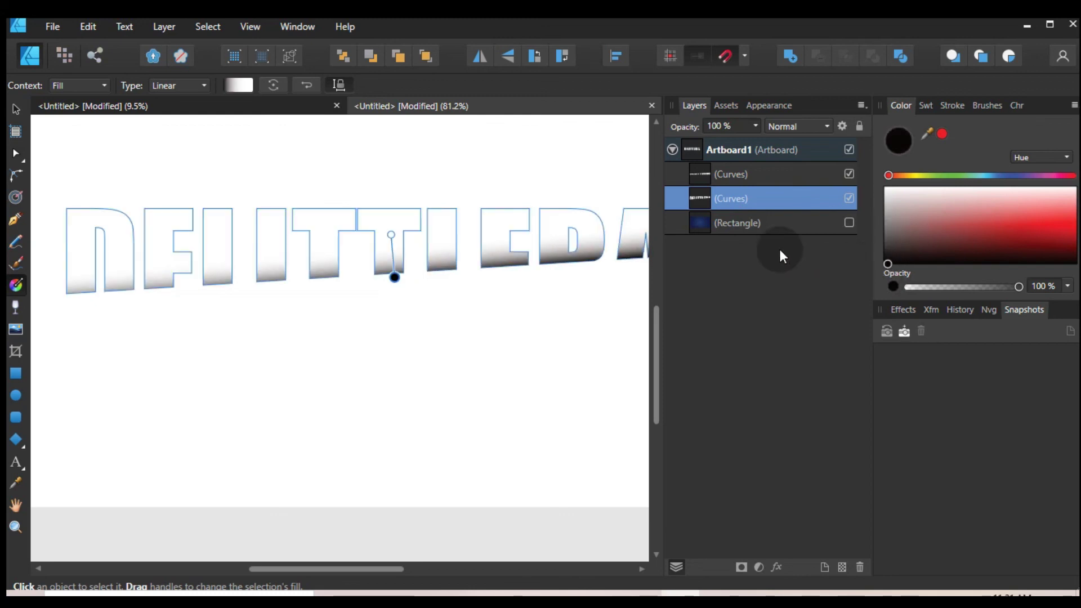
pyautogui.click(849, 223)
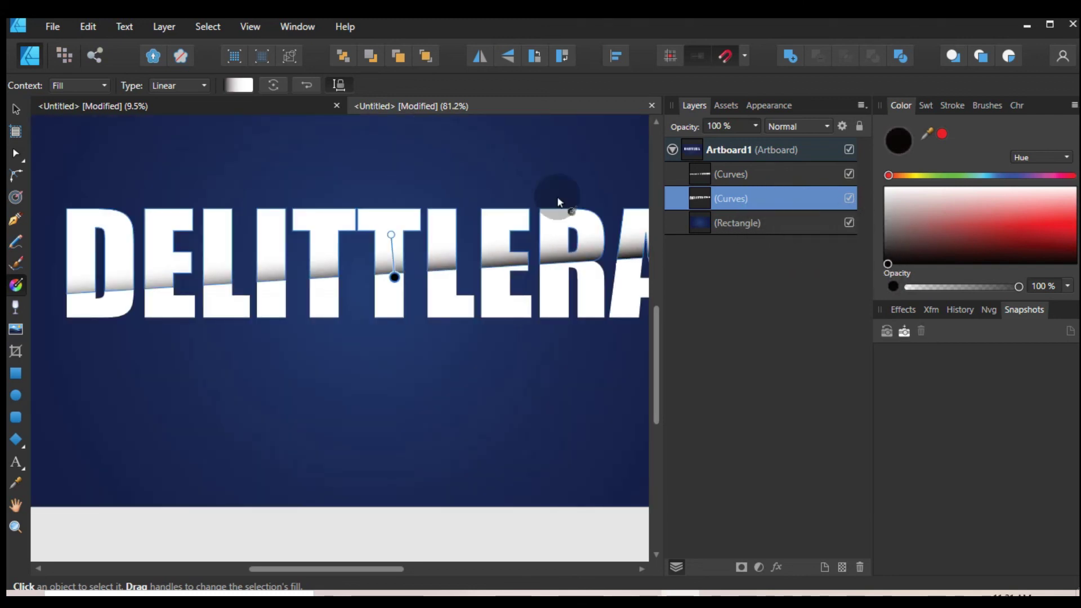
pyautogui.click(11, 106)
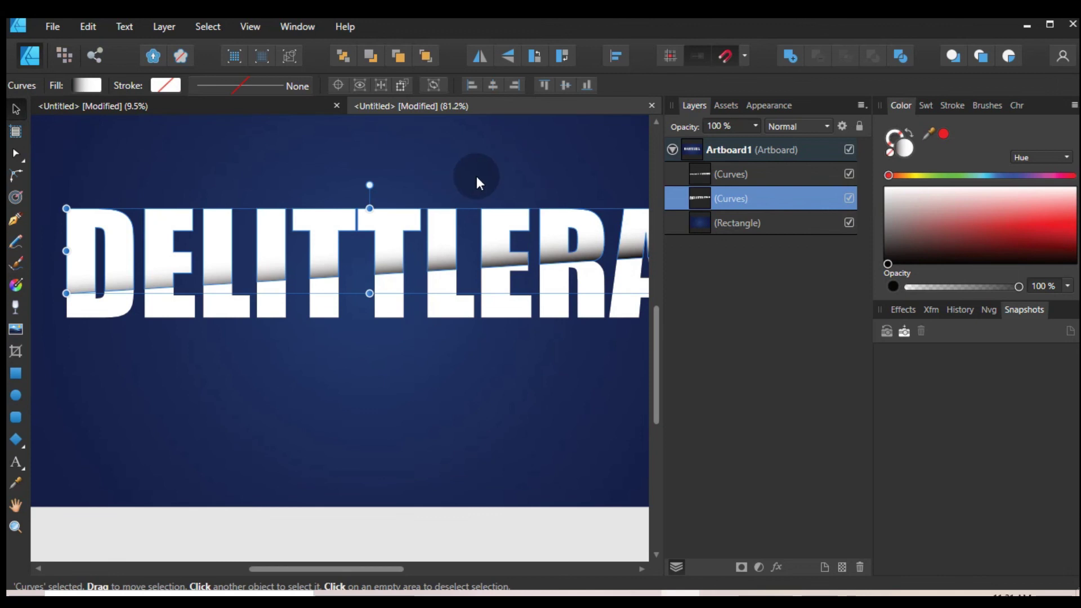
# Step: Zoom out and pan to show the full navy DELITTLERA artboard, then select it
pyautogui.scroll(-3, 476, 176)
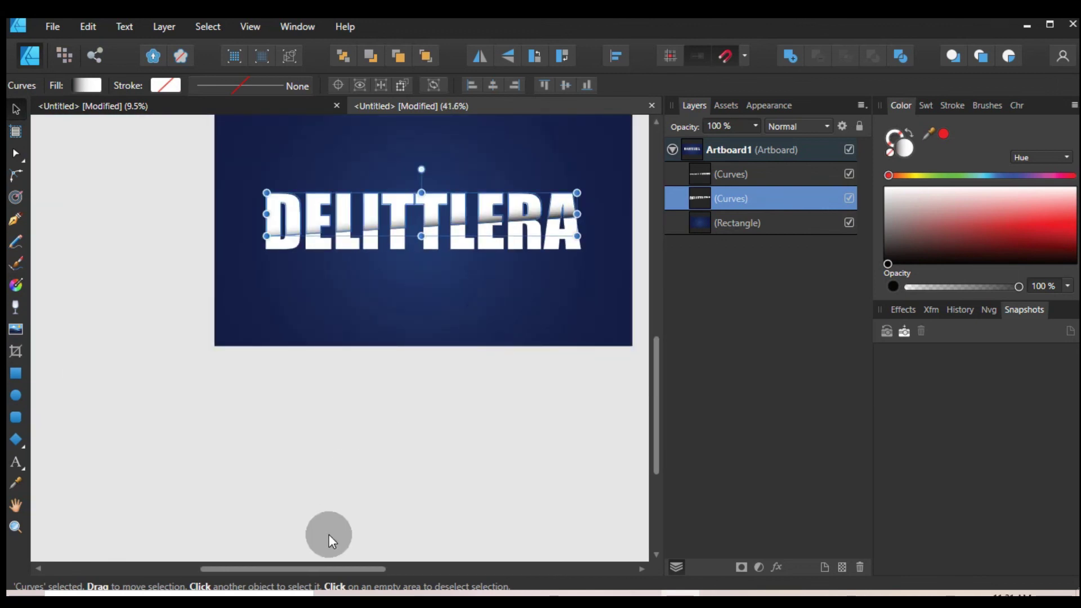
pyautogui.moveTo(325, 569); pyautogui.dragTo(375, 568)
pyautogui.scroll(2, 392, 501)
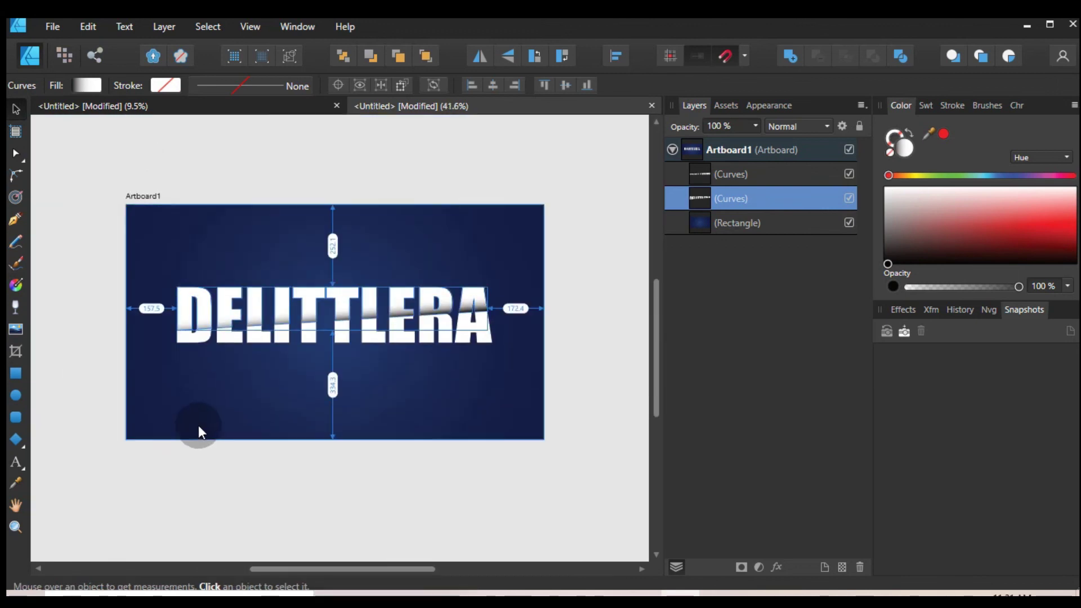
pyautogui.scroll(1, 199, 429)
pyautogui.click(515, 138)
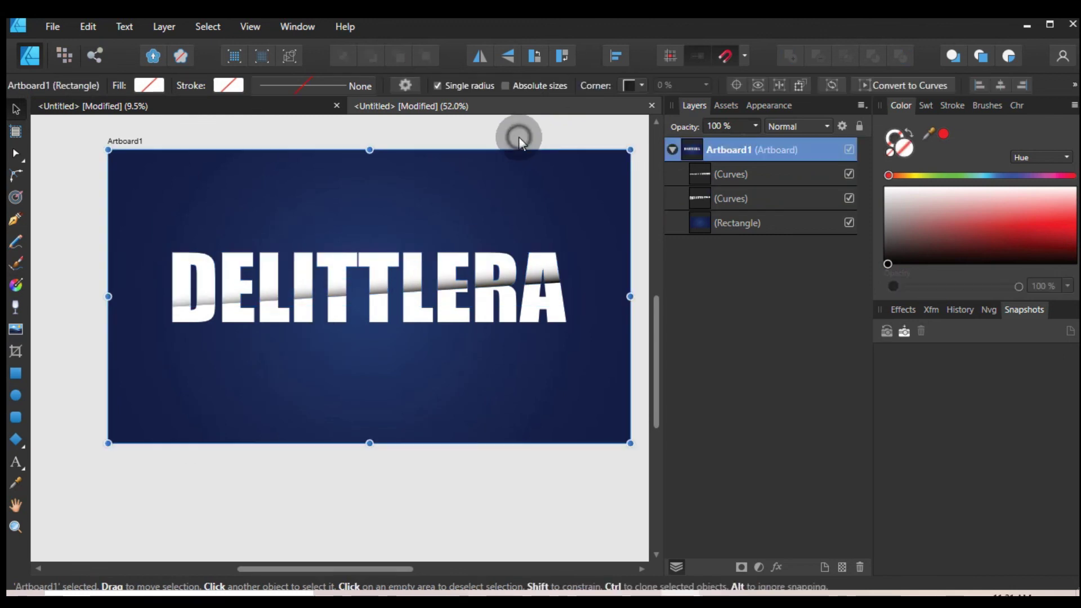